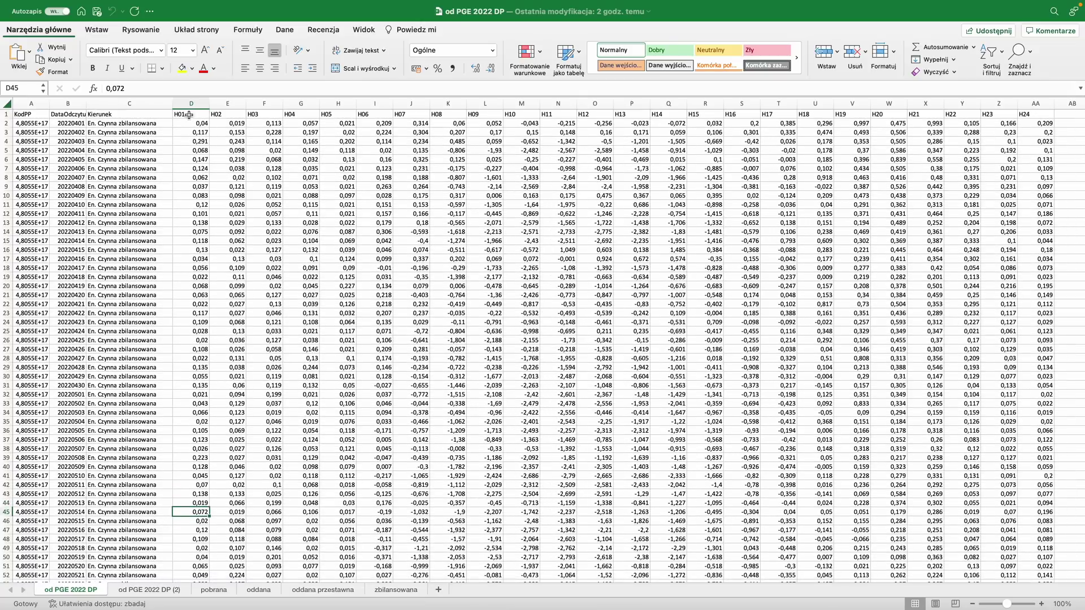
Step: Examine the reading dates and the En. Czynna zbilansowana, Oddana and Pobrana rows of hourly data on the od PGE 2022 DP sheet
left_click(71, 124)
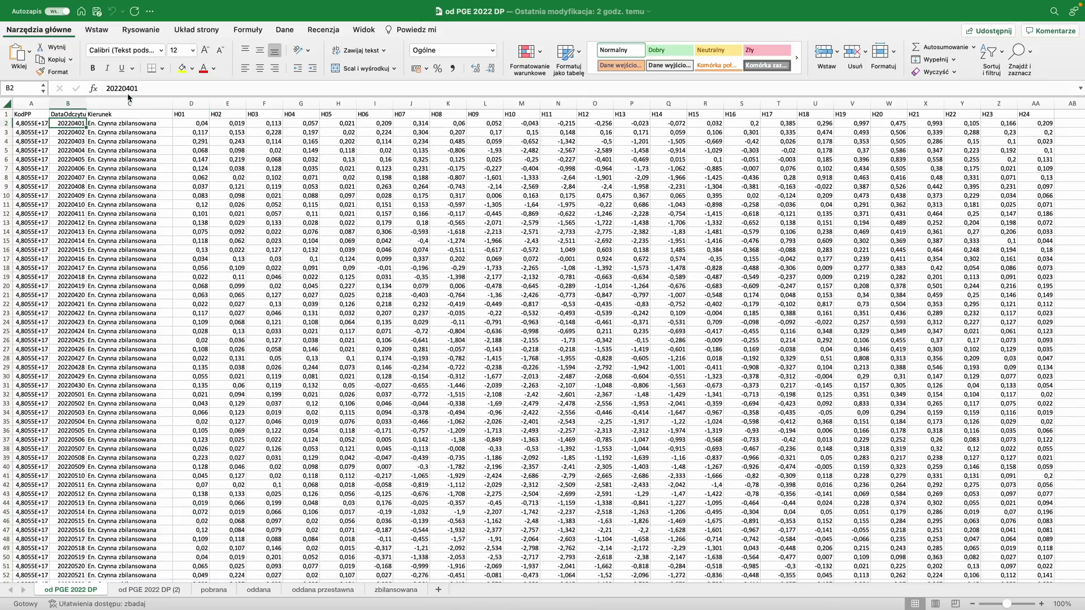
left_click(65, 135)
left_click(69, 142)
scroll(129, 264, "down", 20)
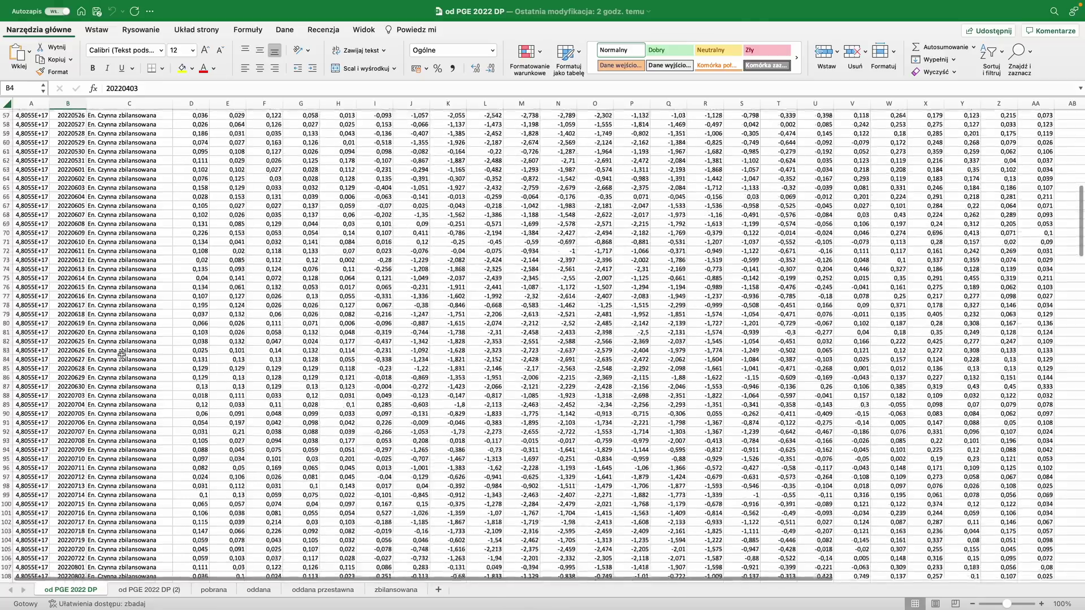
scroll(118, 351, "down", 4)
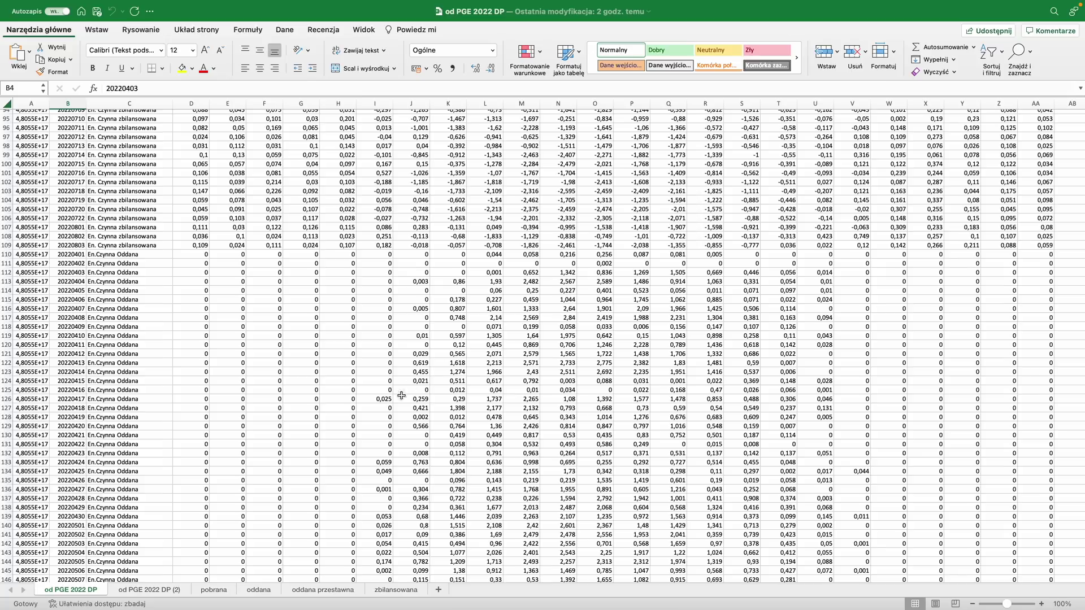
scroll(205, 444, "down", 11)
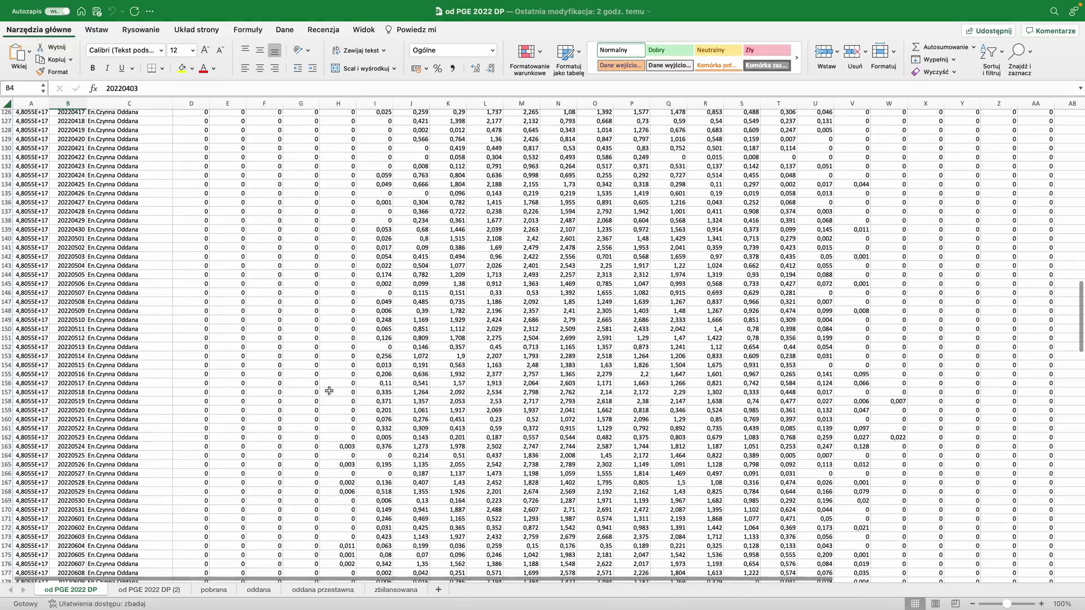
scroll(286, 395, "down", 20)
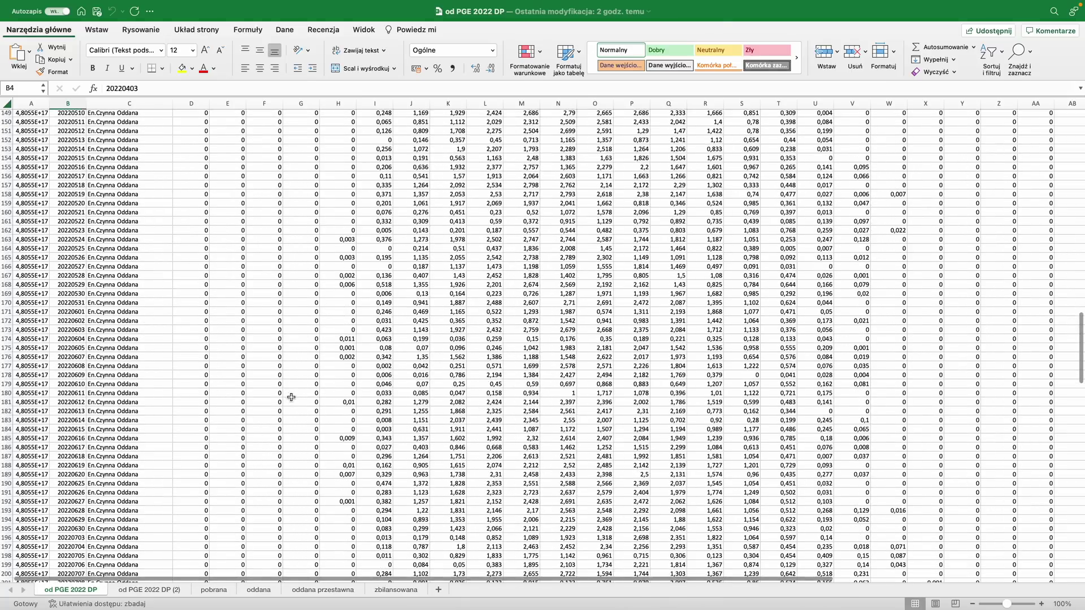
scroll(288, 395, "down", 2)
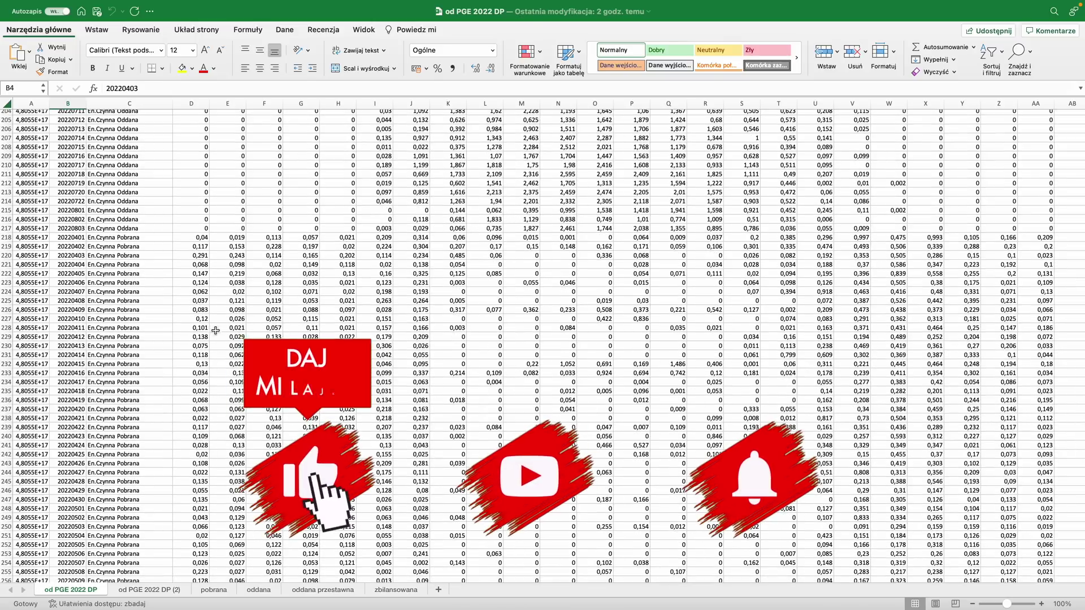
Step: Open the pobrana sheet and examine its colour-coded hourly values from H01 to H24 and the minimum, maksimum and średnia rows
left_click(214, 589)
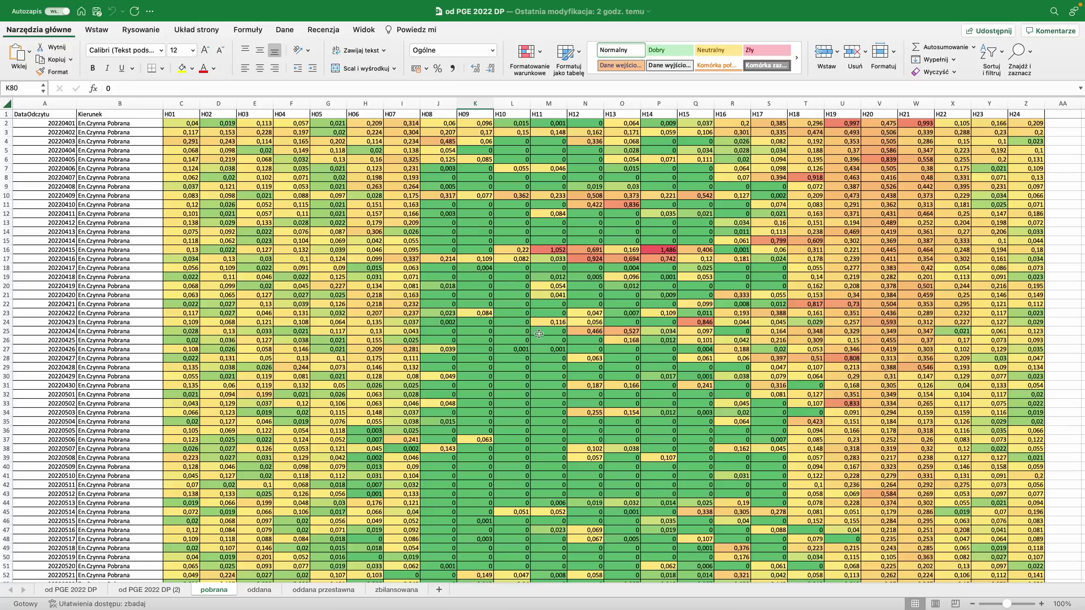
scroll(566, 373, "down", 5)
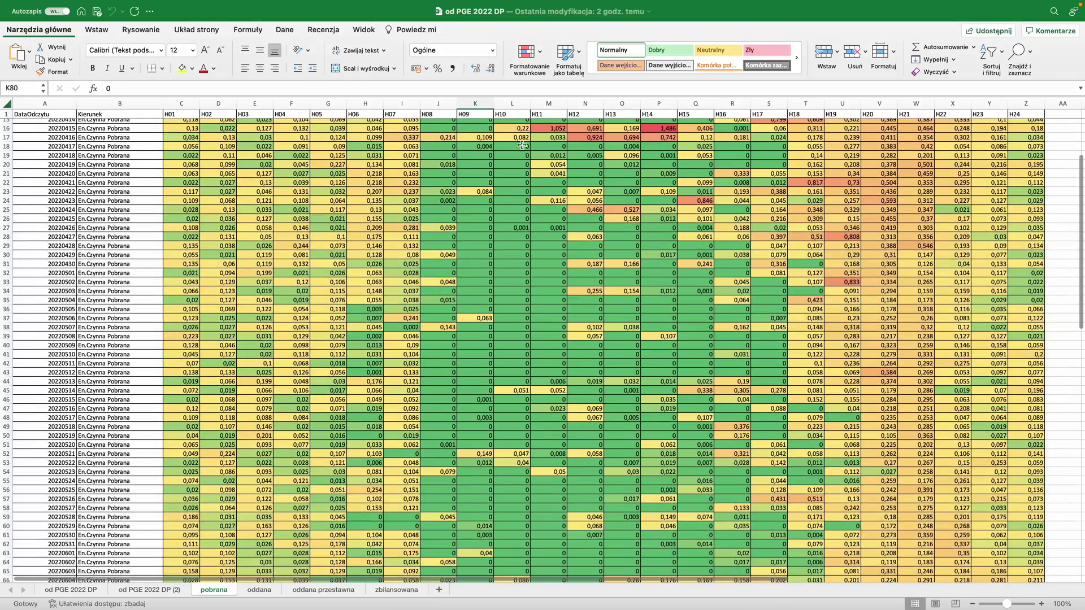
scroll(173, 252, "down", 15)
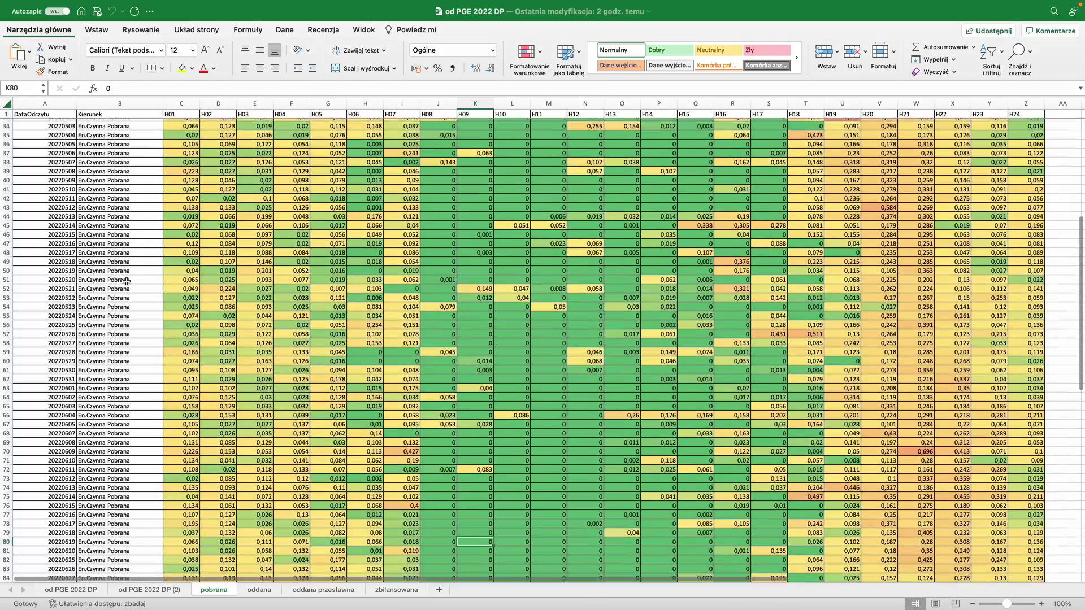
scroll(322, 326, "down", 8)
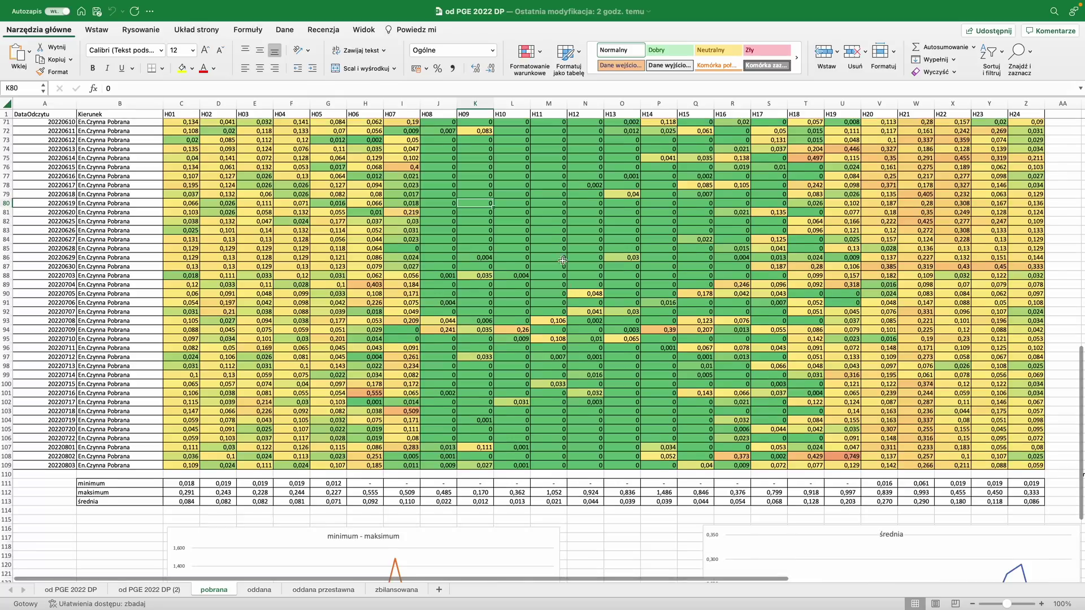
scroll(431, 112, "up", 7)
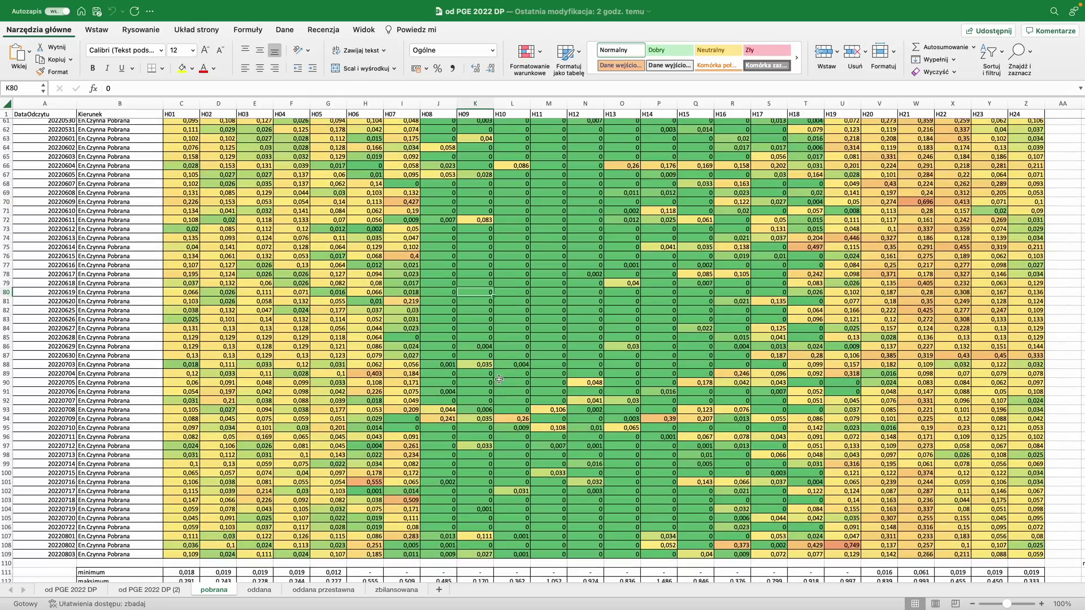
scroll(714, 406, "down", 3)
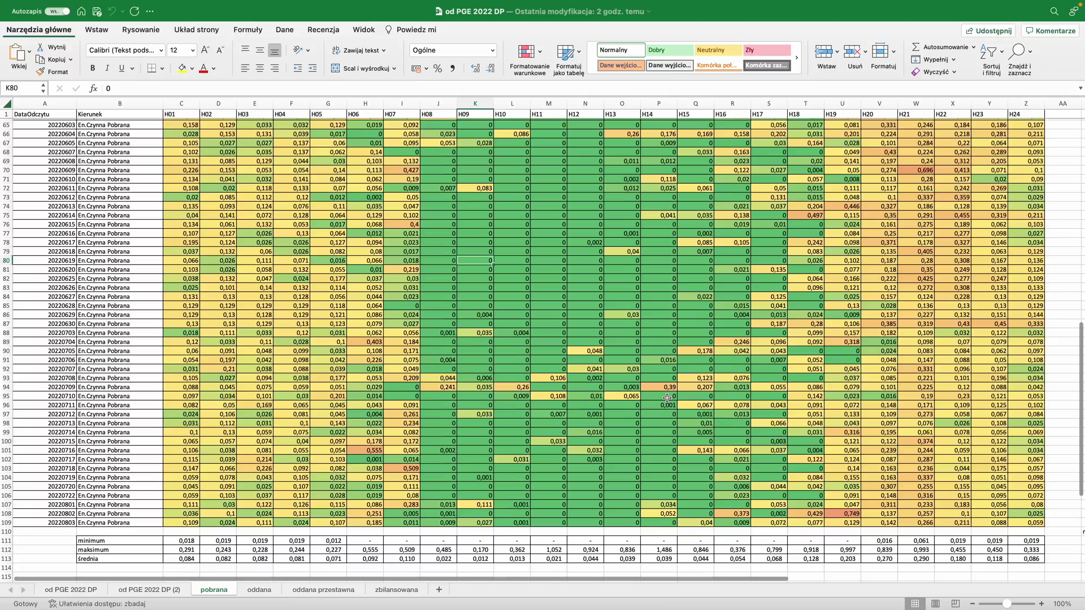
scroll(657, 387, "up", 14)
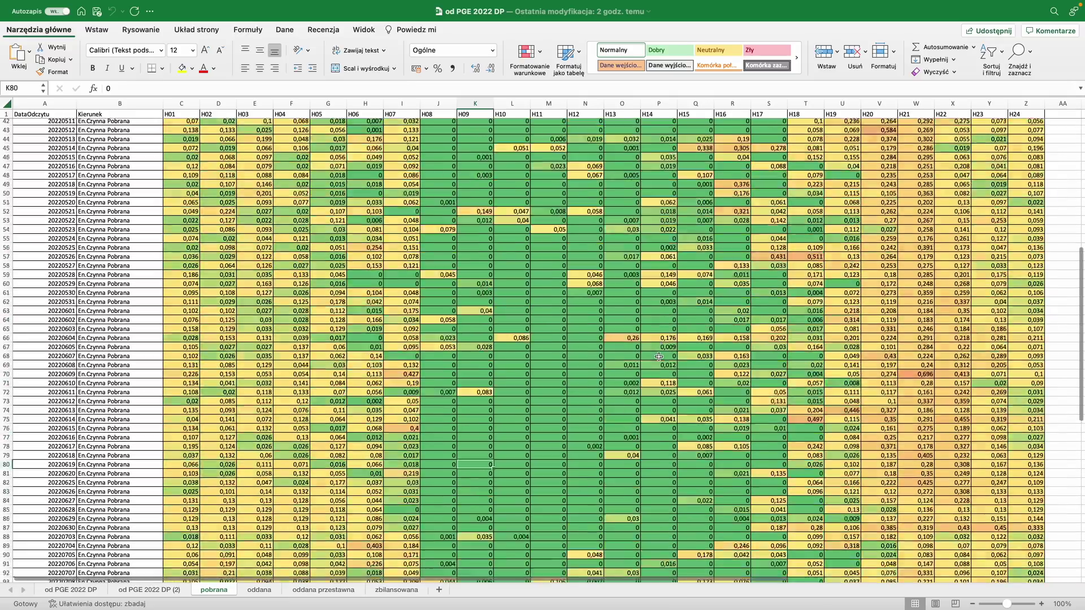
scroll(629, 377, "down", 15)
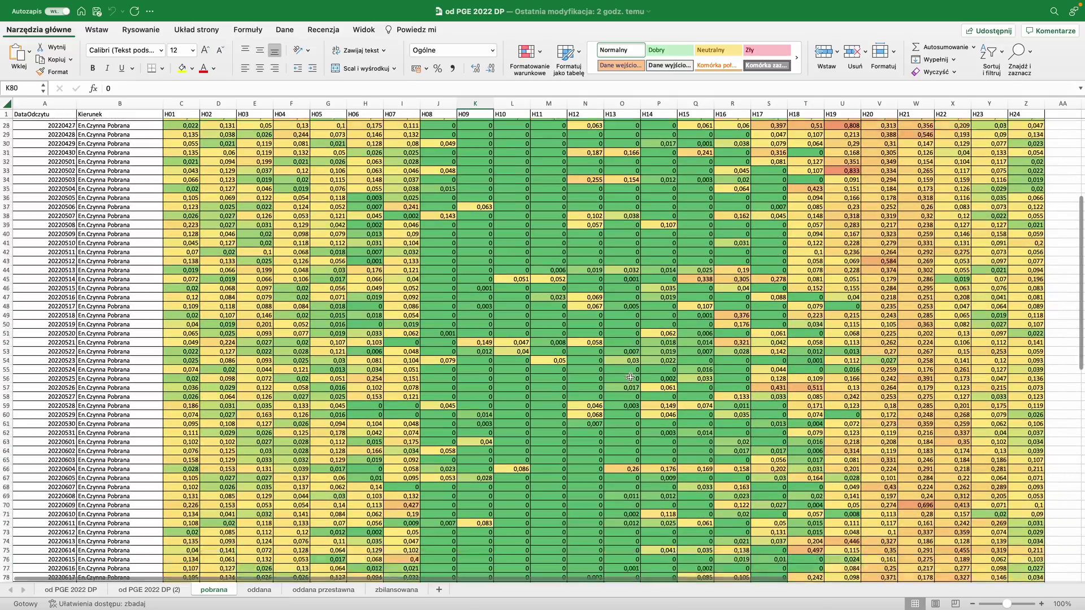
Step: Examine the minimum - maksimum and średnia charts below the pobrana data, inspecting the average's morning and evening points
scroll(629, 376, "down", 4)
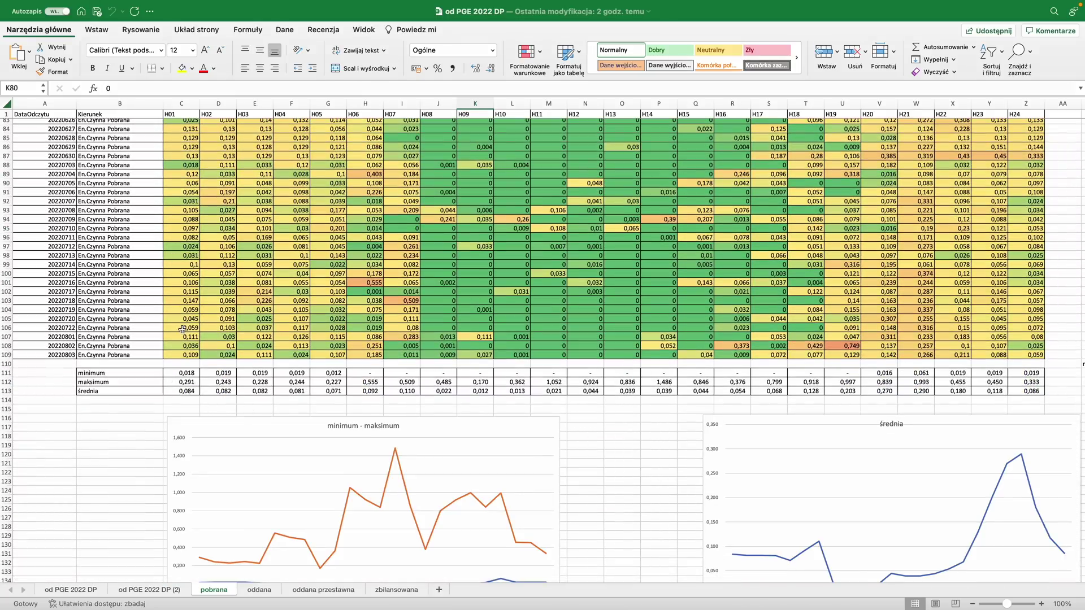
scroll(220, 421, "down", 3)
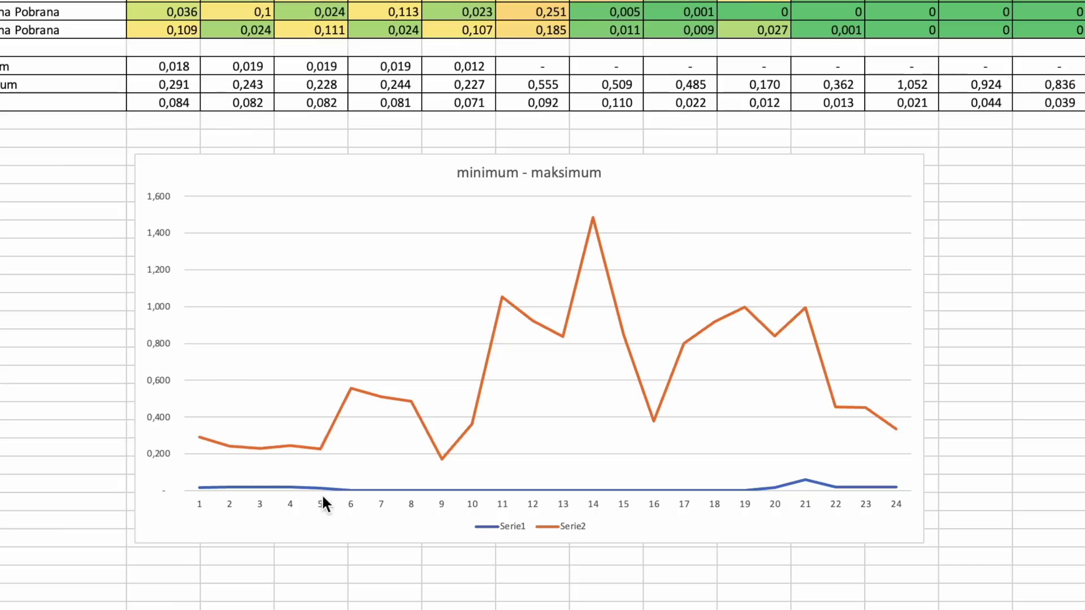
mouse_move(353, 391)
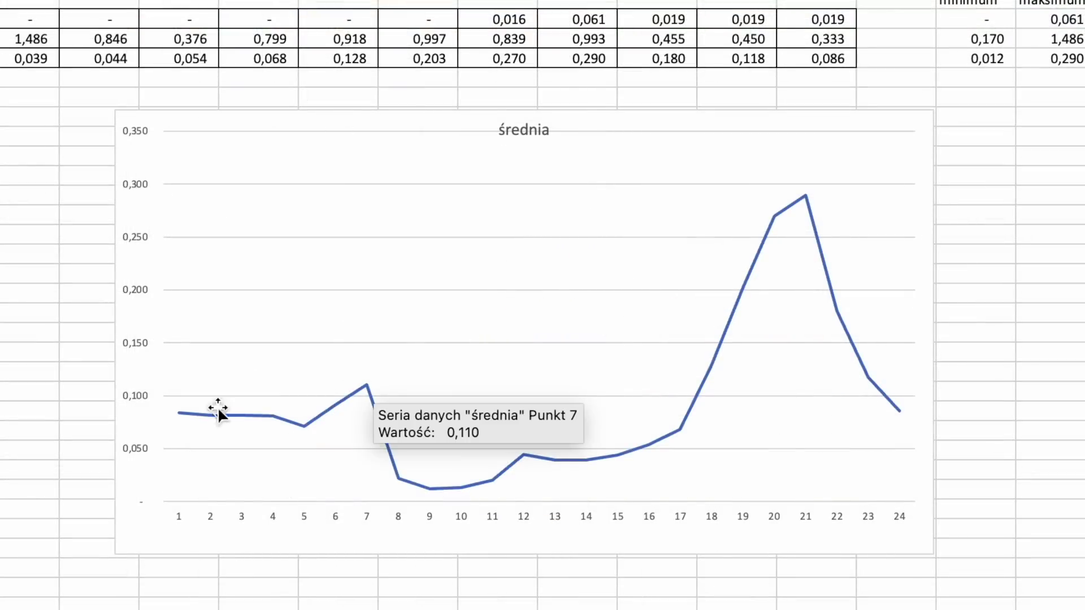
mouse_move(277, 418)
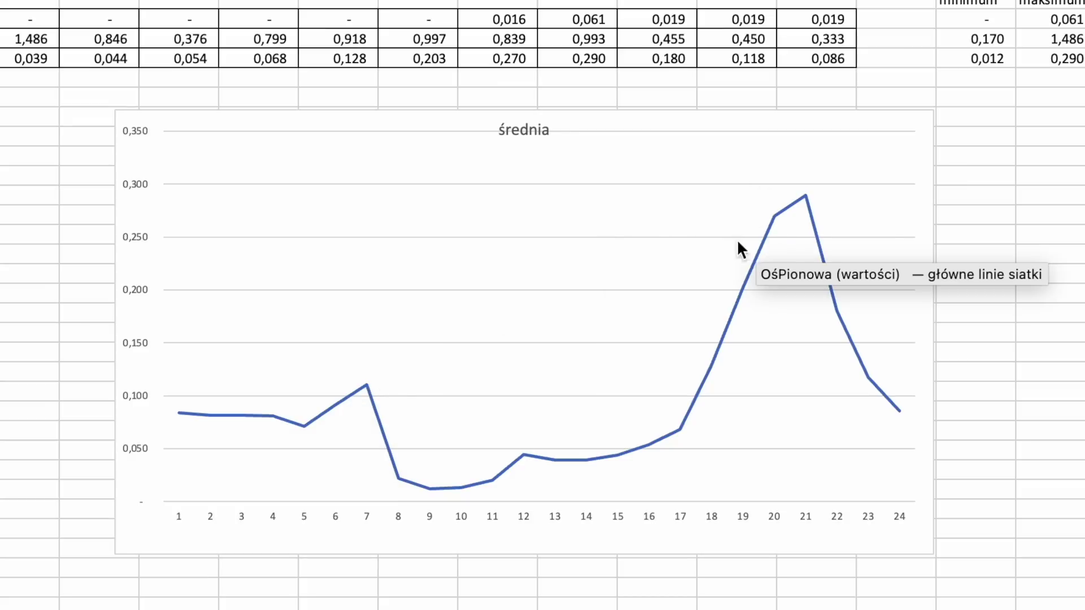
mouse_move(805, 196)
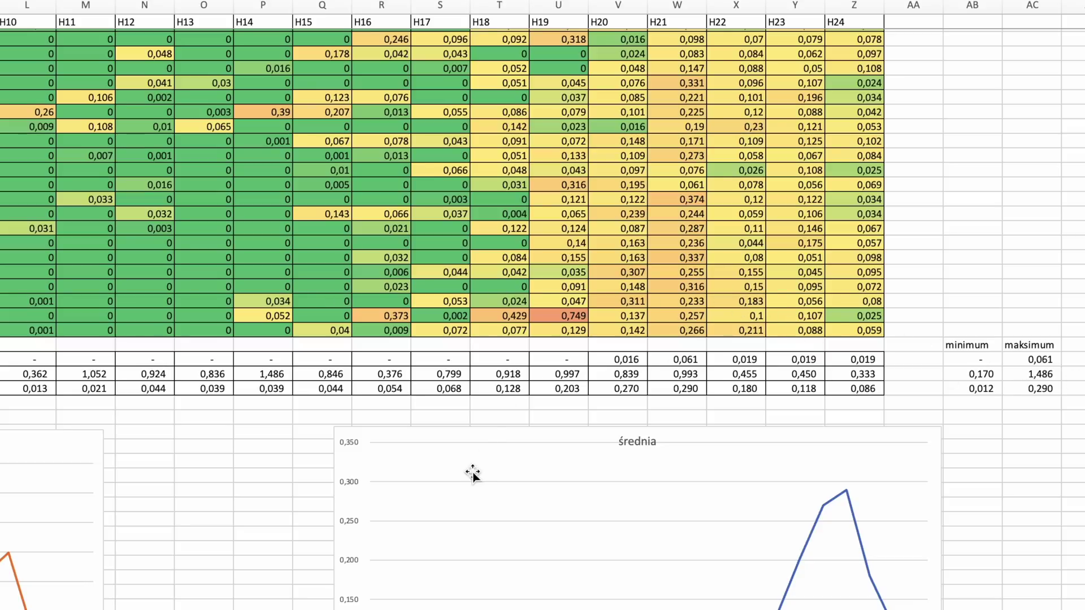
Step: Apply the green-yellow-red colour scale to the hourly values in C2:Z109 of the pobrana sheet and check the recoloured cells
scroll(356, 452, "up", 8)
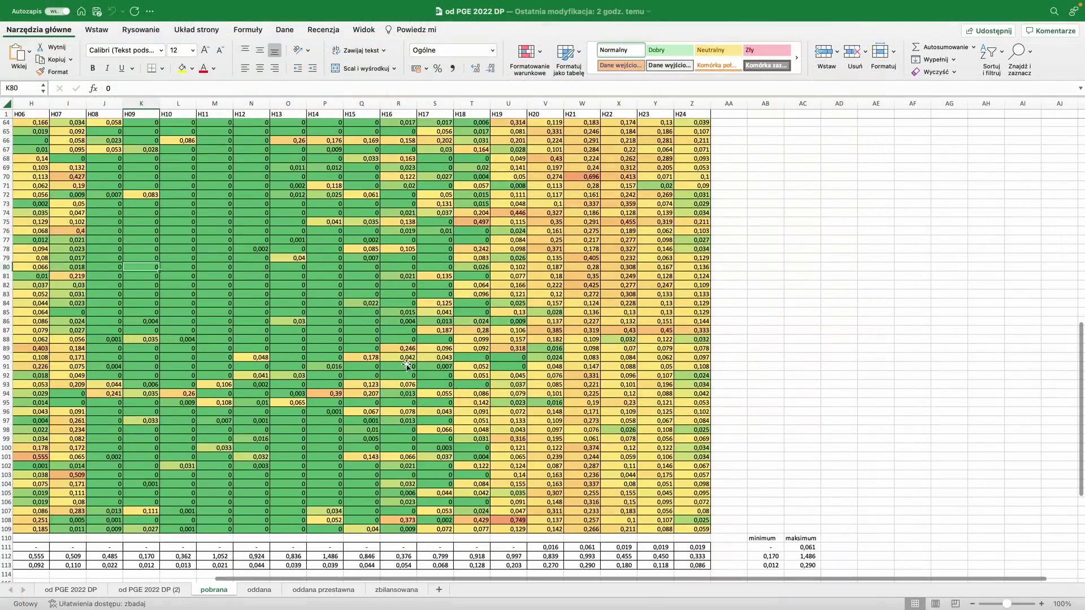
scroll(407, 366, "up", 5)
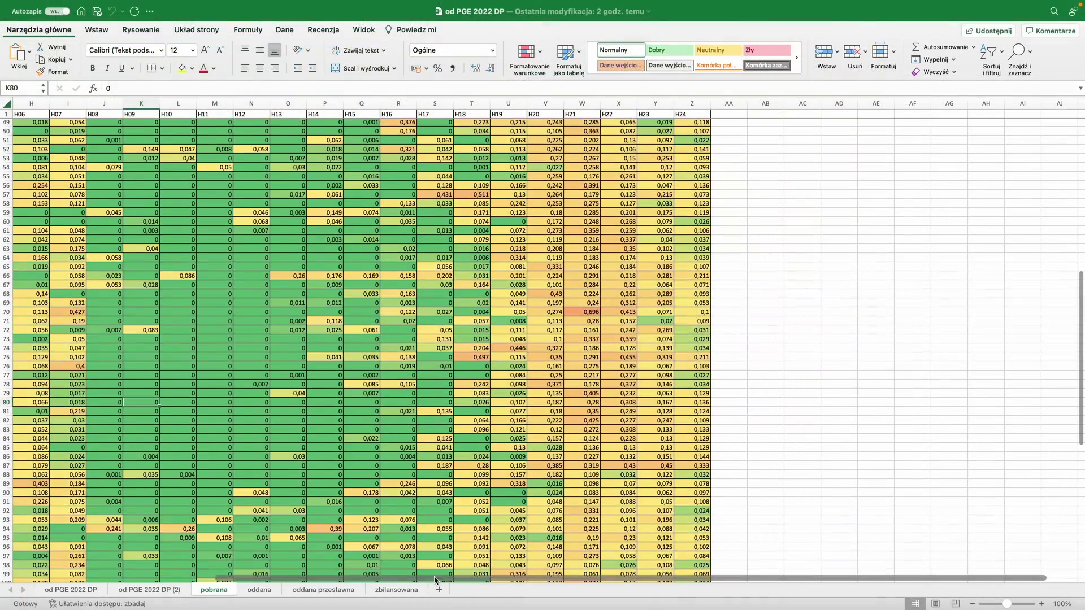
scroll(435, 579, "left", 5)
scroll(487, 298, "up", 10)
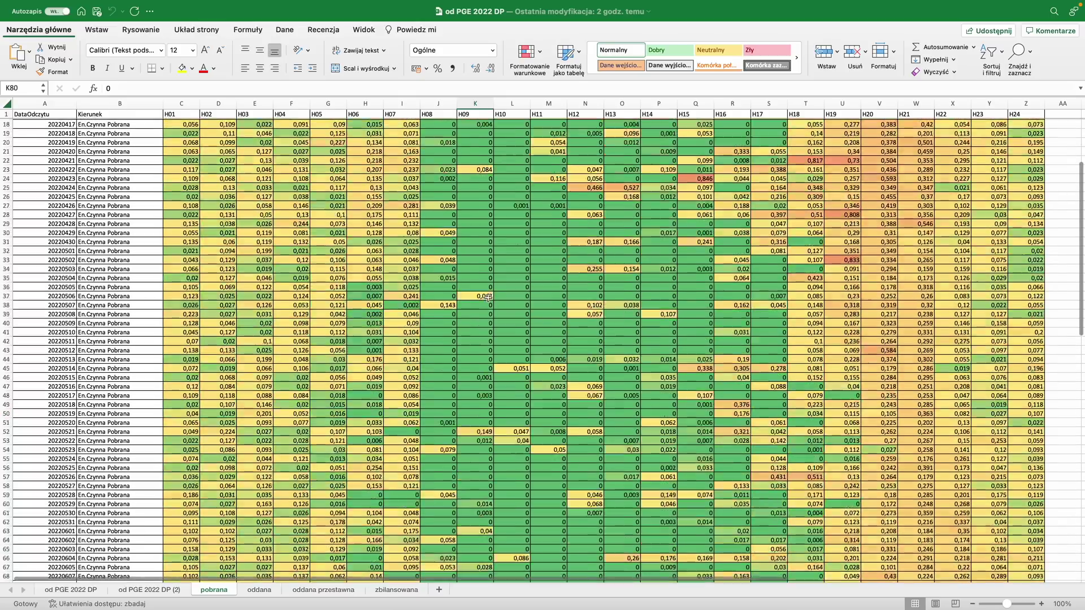
scroll(487, 297, "up", 5)
left_click_drag(187, 125, 1031, 560)
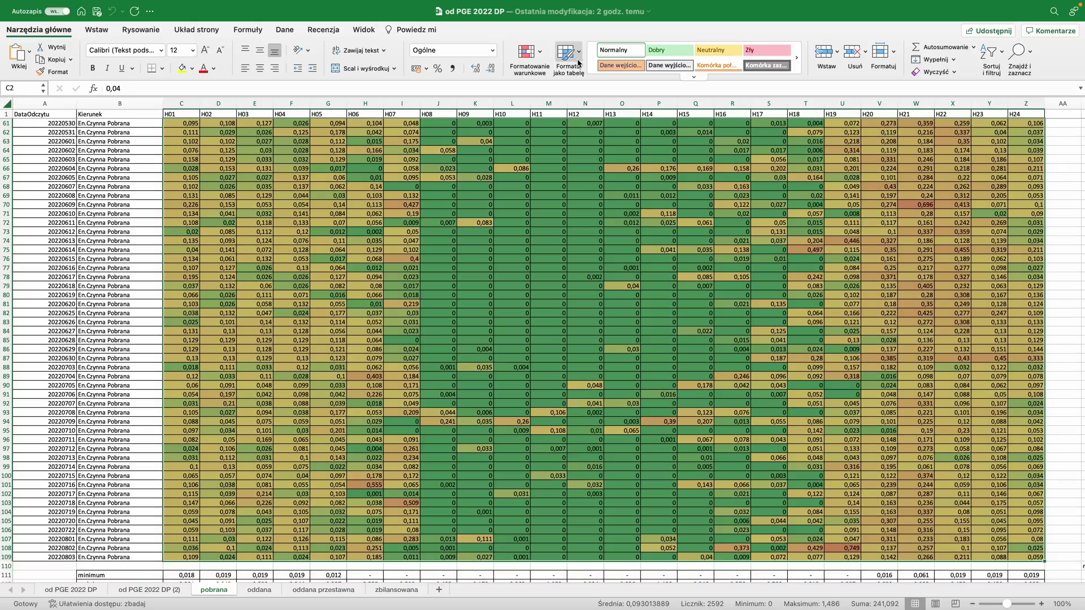
left_click(540, 57)
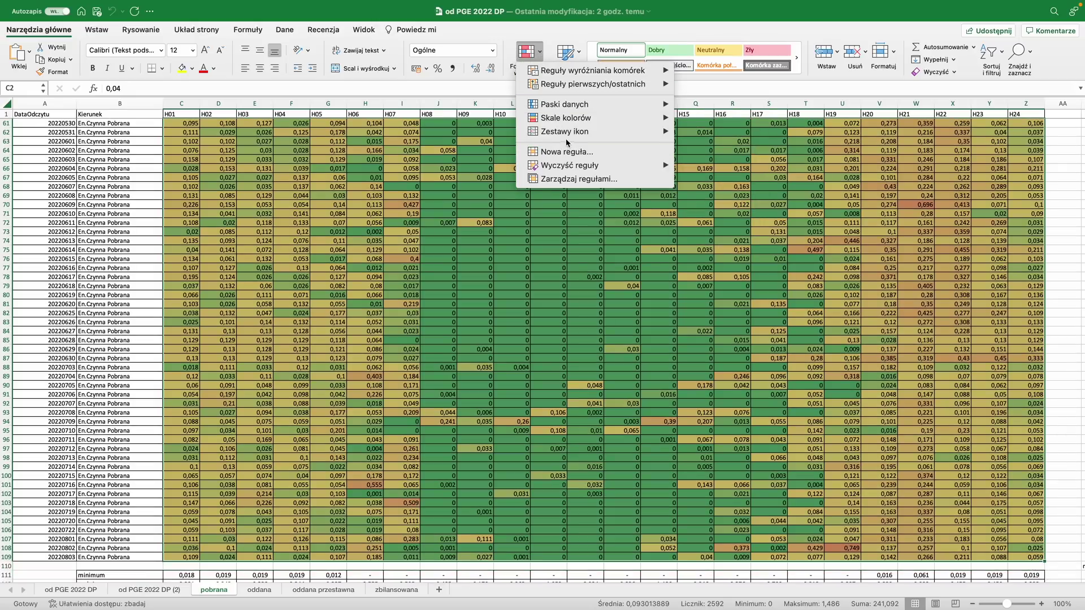
mouse_move(573, 120)
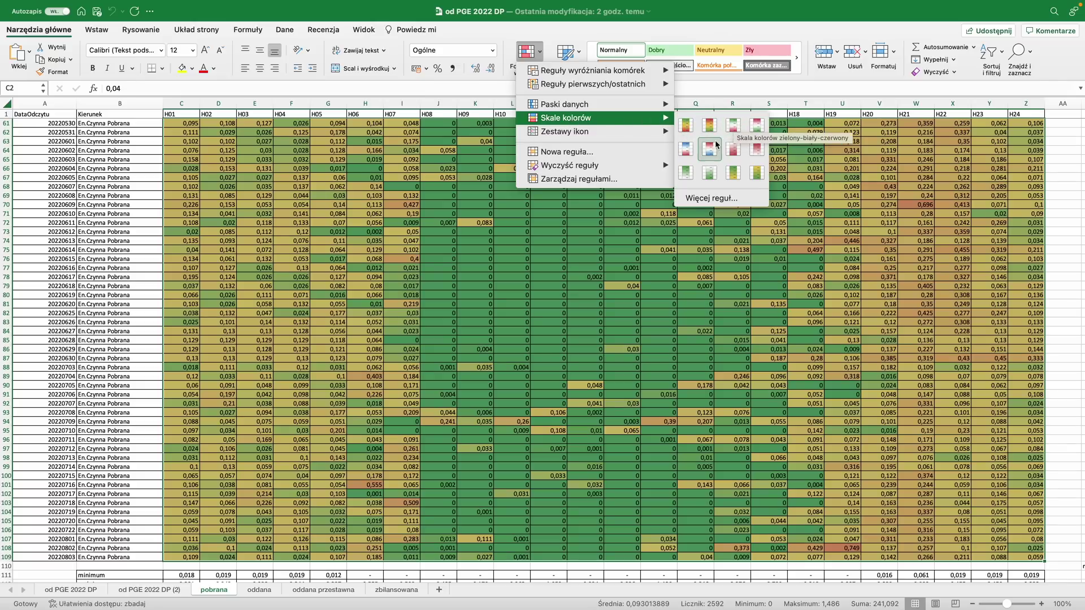
left_click(685, 127)
left_click(496, 210)
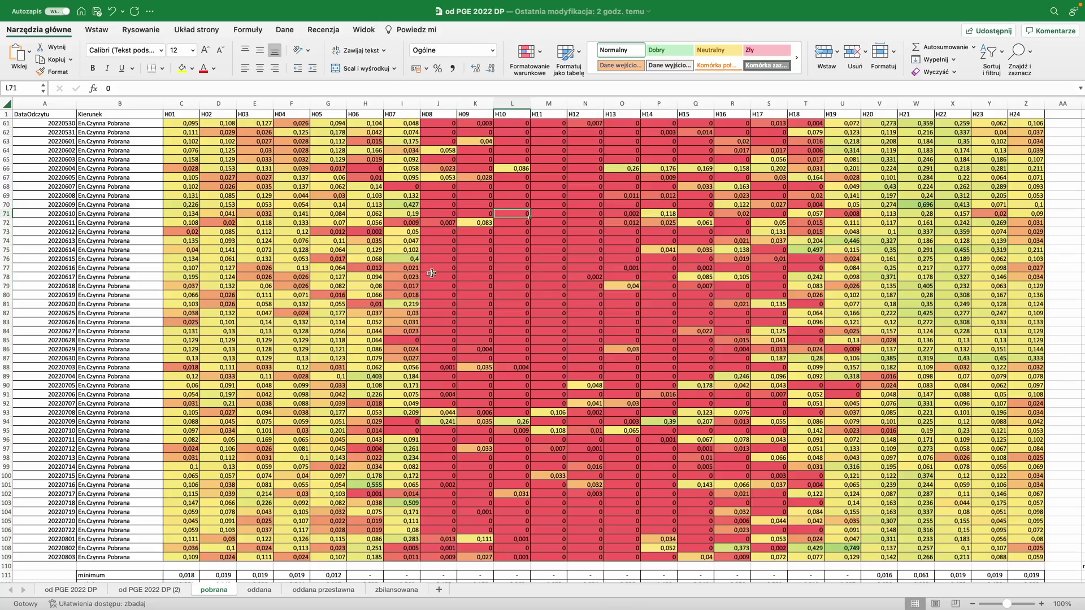
scroll(431, 273, "down", 5)
scroll(492, 169, "up", 7)
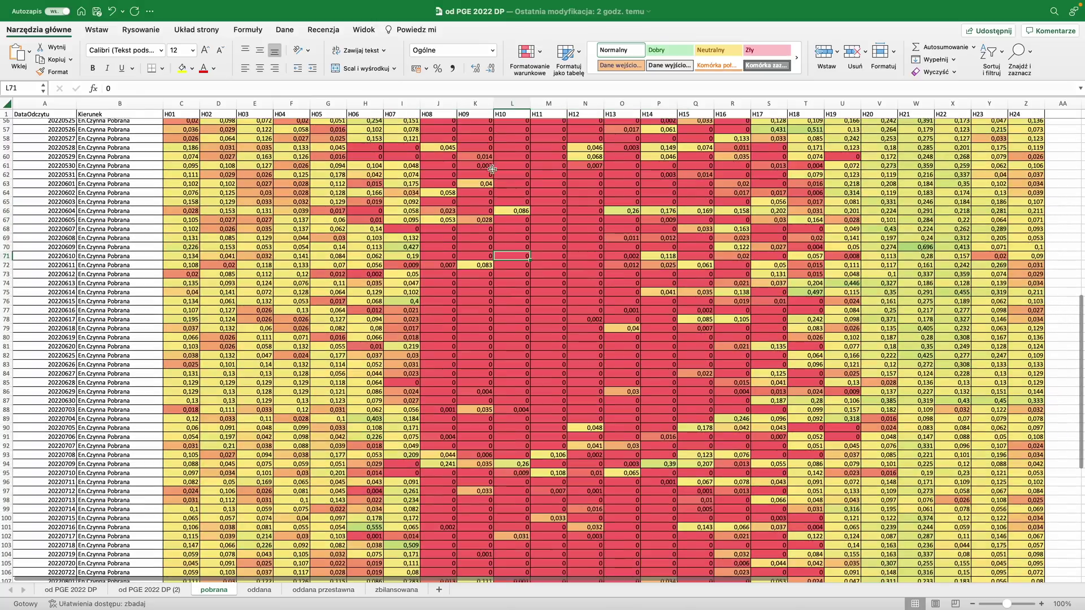
scroll(680, 273, "down", 3)
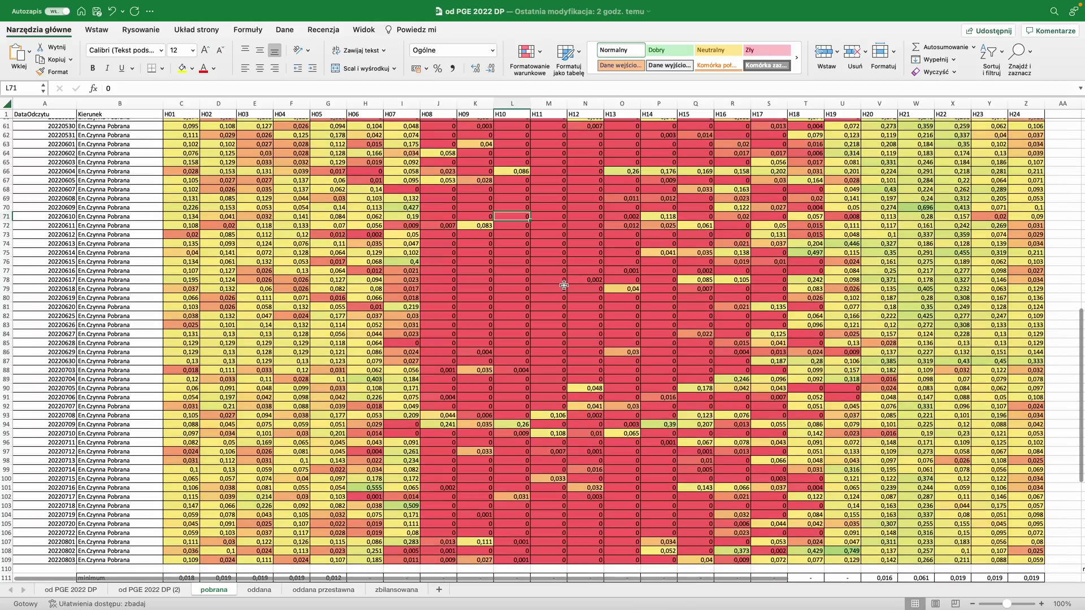
scroll(565, 288, "down", 2)
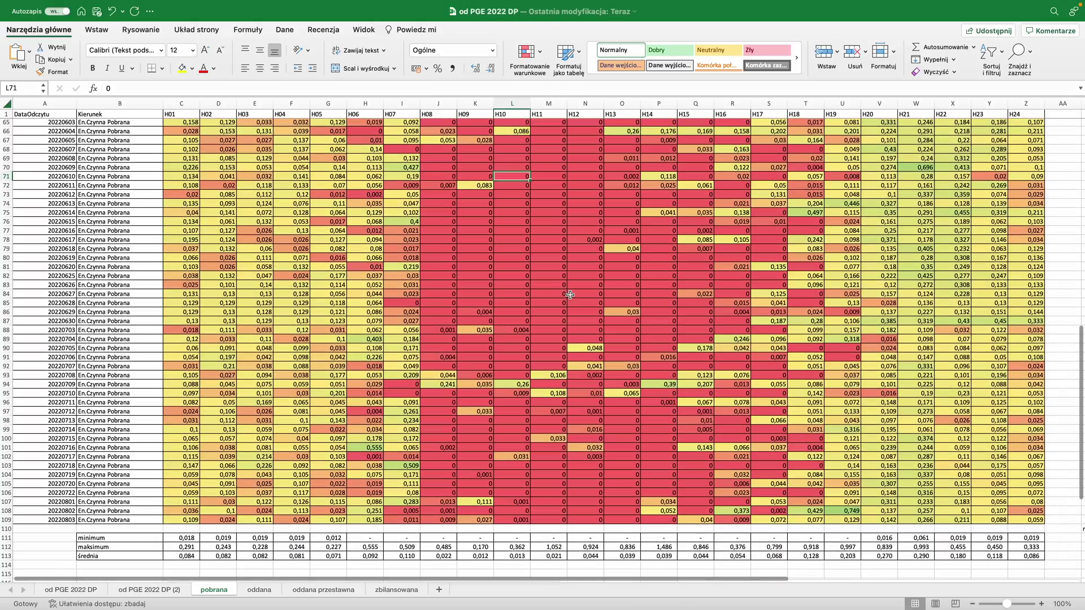
Step: Open the oddana sheet and examine its hourly exported-energy values, the minimum, maksimum and średnia rows, and the produkcja chart
key("ctrl+Page_Down")
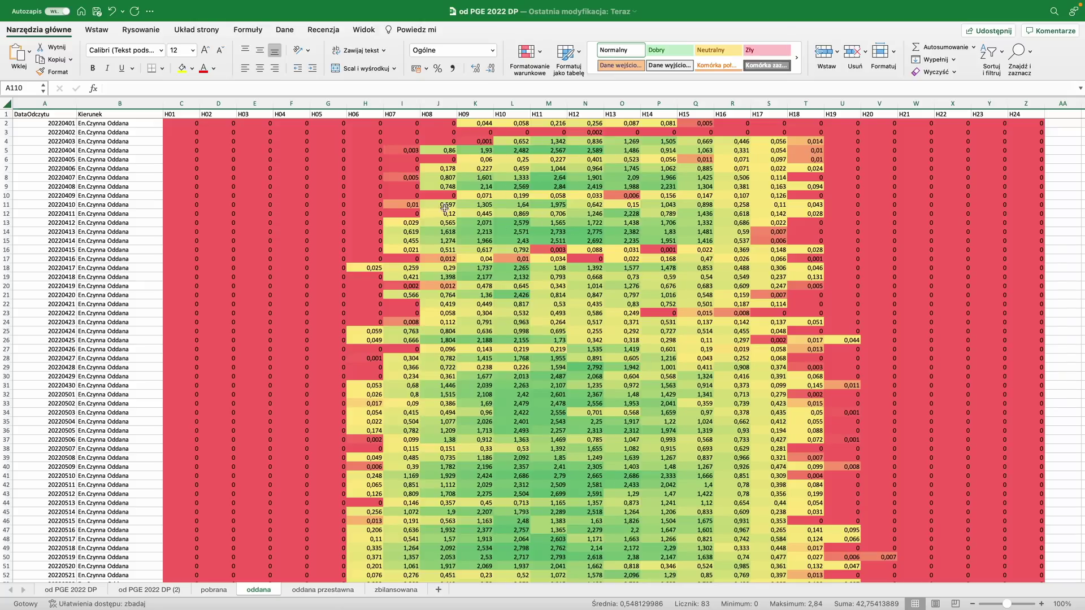
scroll(625, 134, "up", 1)
scroll(422, 294, "down", 3)
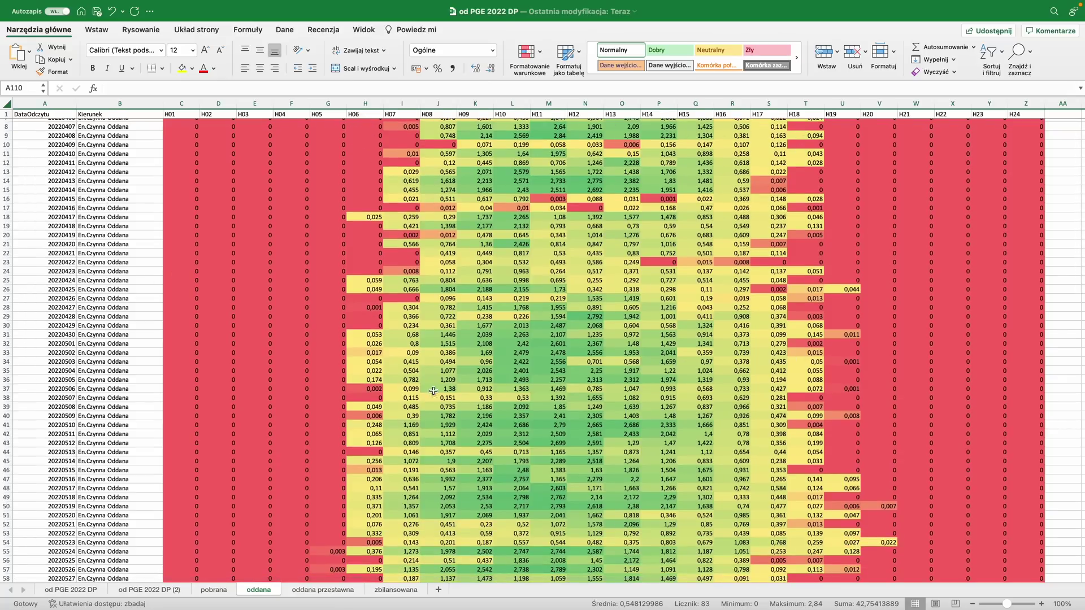
scroll(319, 292, "down", 2)
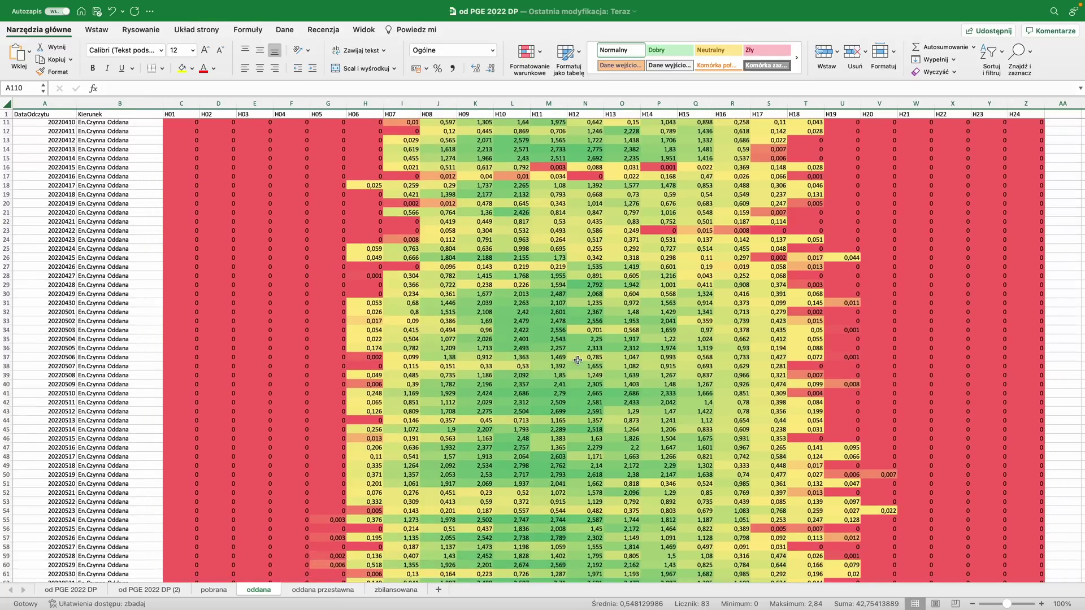
scroll(577, 360, "down", 20)
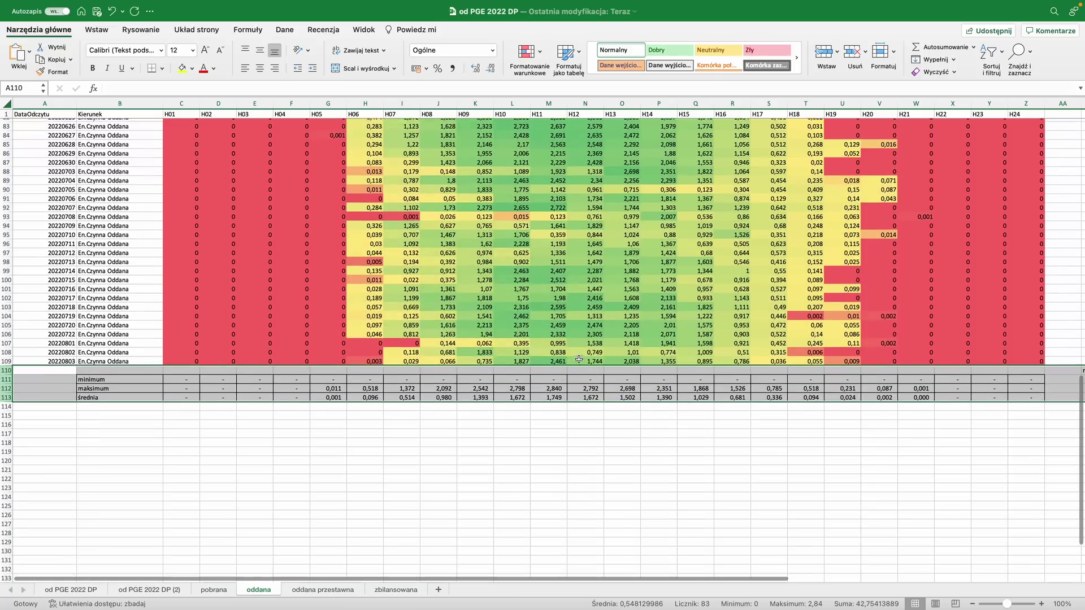
left_click(151, 413)
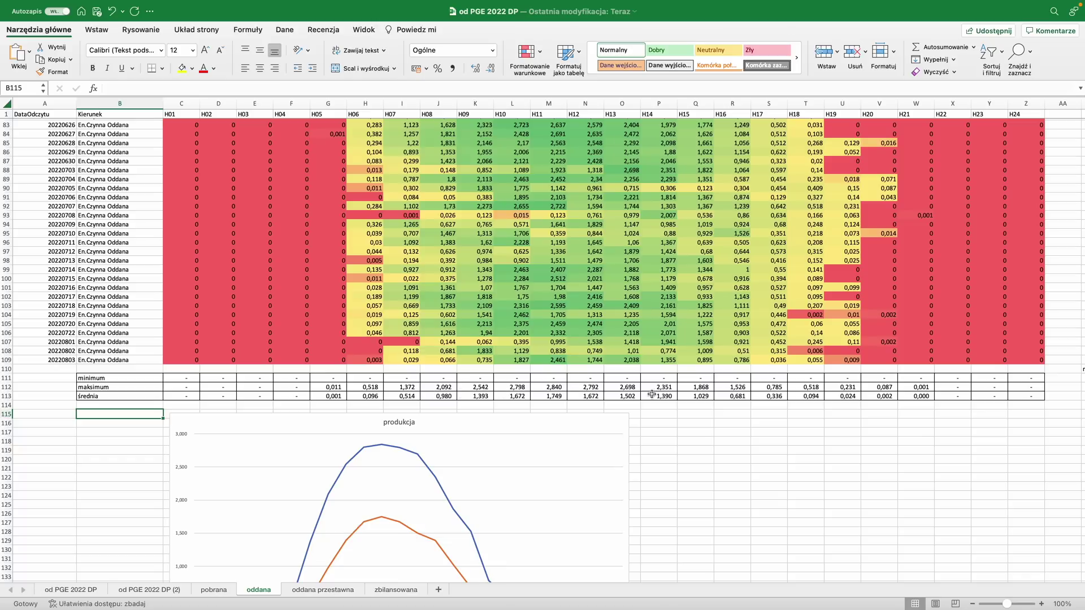
scroll(689, 398, "down", 5)
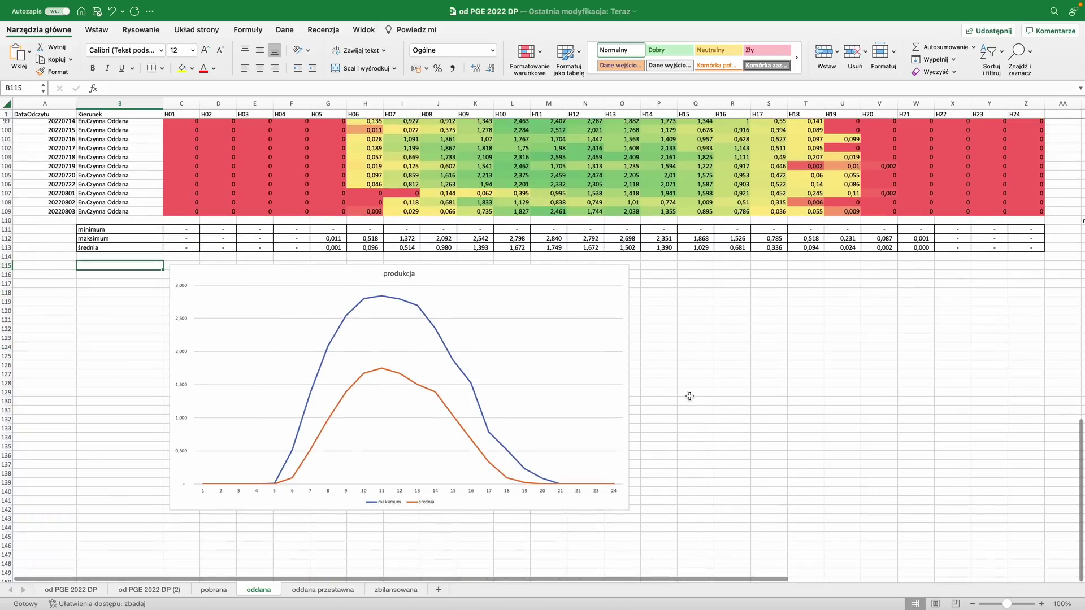
Step: Examine the maksimum and średnia curves of the produkcja chart from the morning through their midday peaks
mouse_move(310, 405)
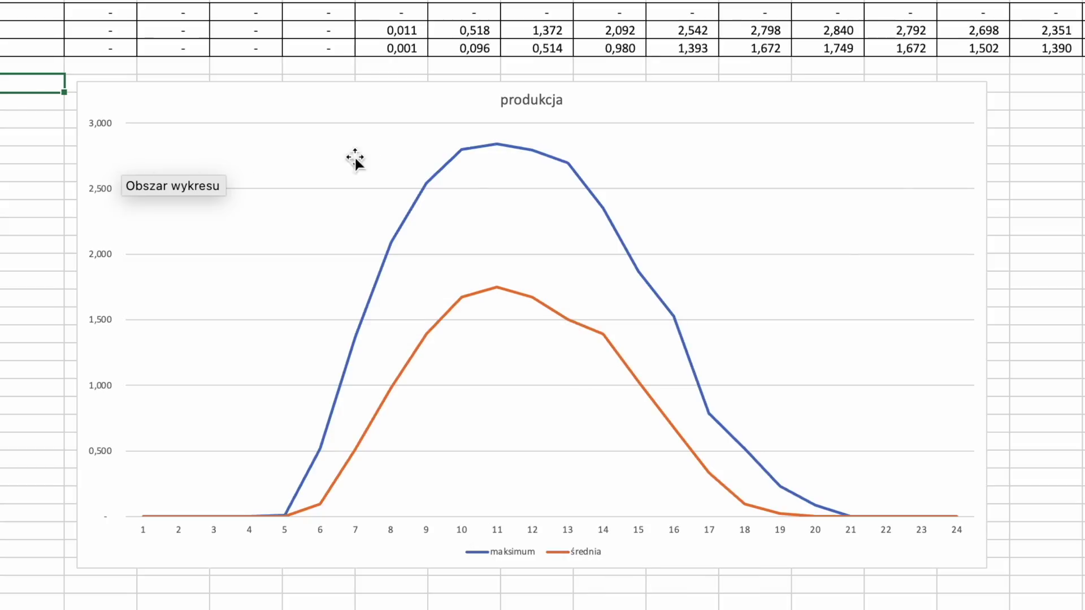
mouse_move(497, 148)
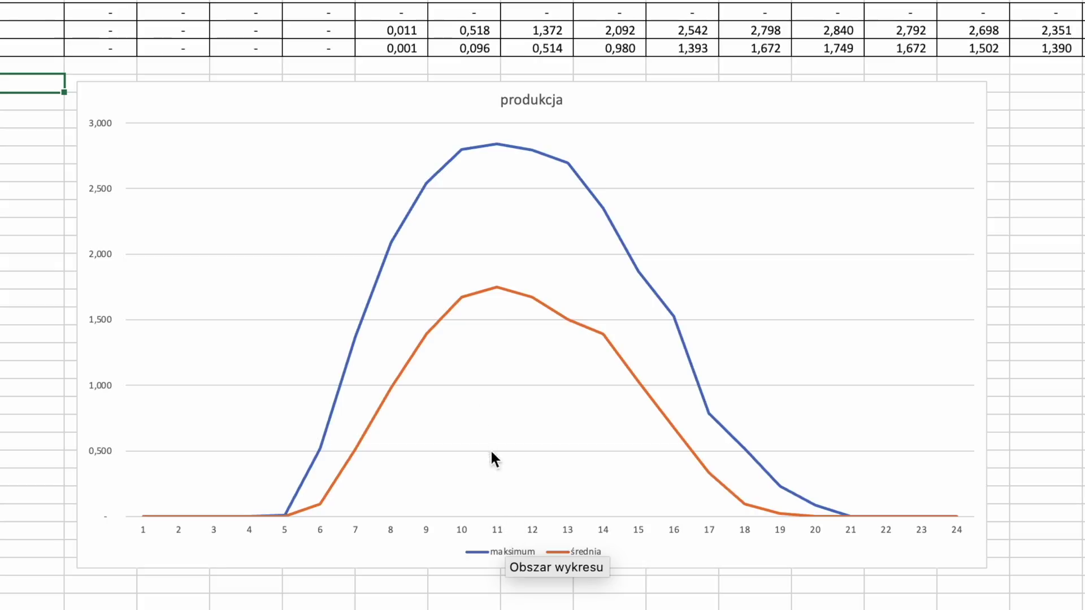
mouse_move(493, 289)
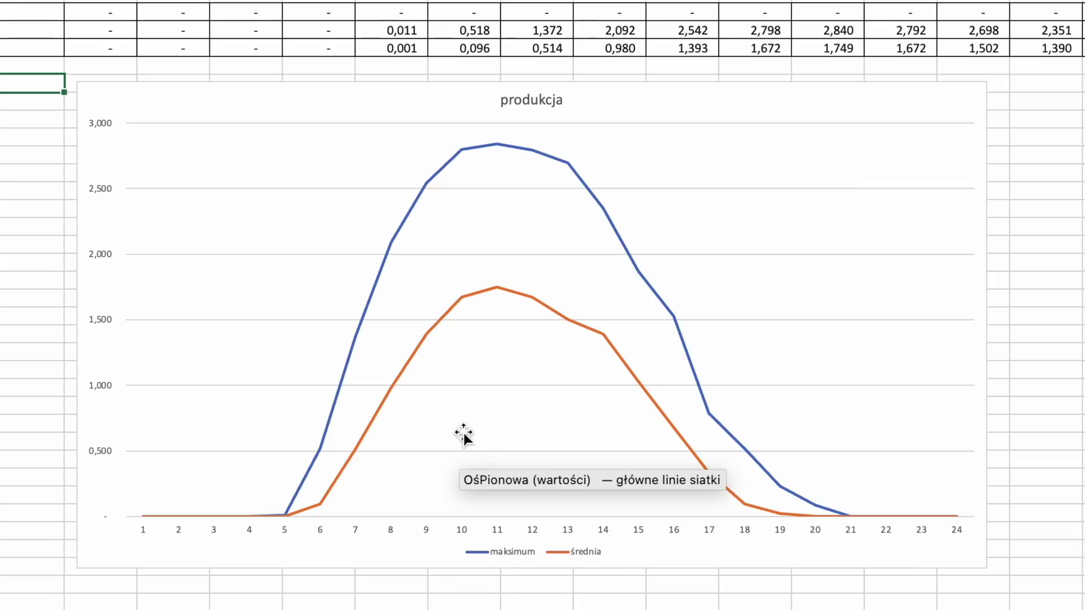
mouse_move(456, 305)
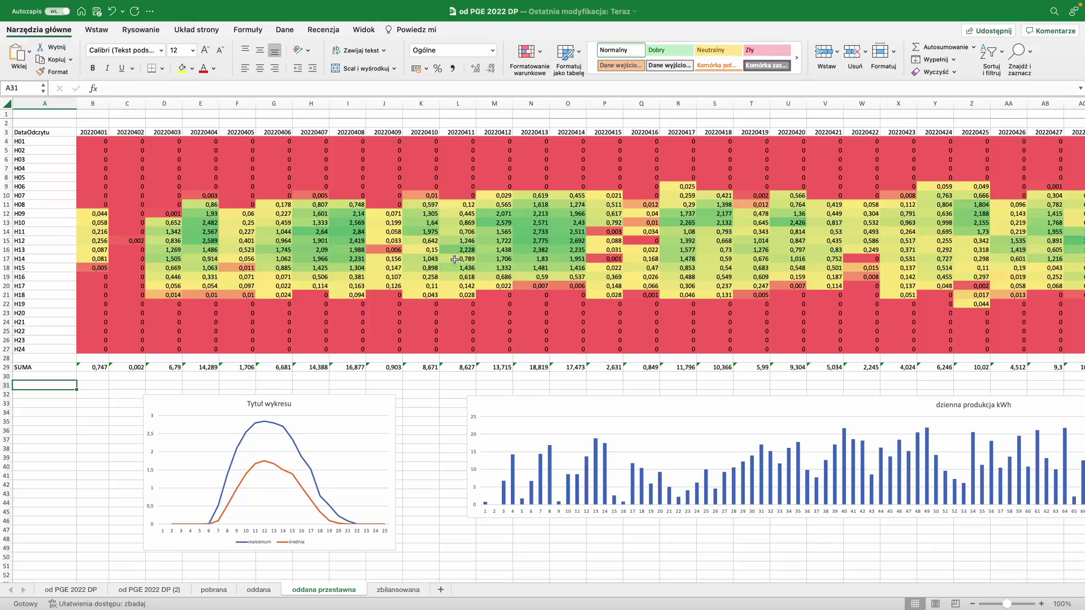
Step: Open the oddana przestawna sheet and inspect the hourly values and daily SUMA formulas in row 29
left_click_drag(34, 205, 214, 297)
left_click(93, 394)
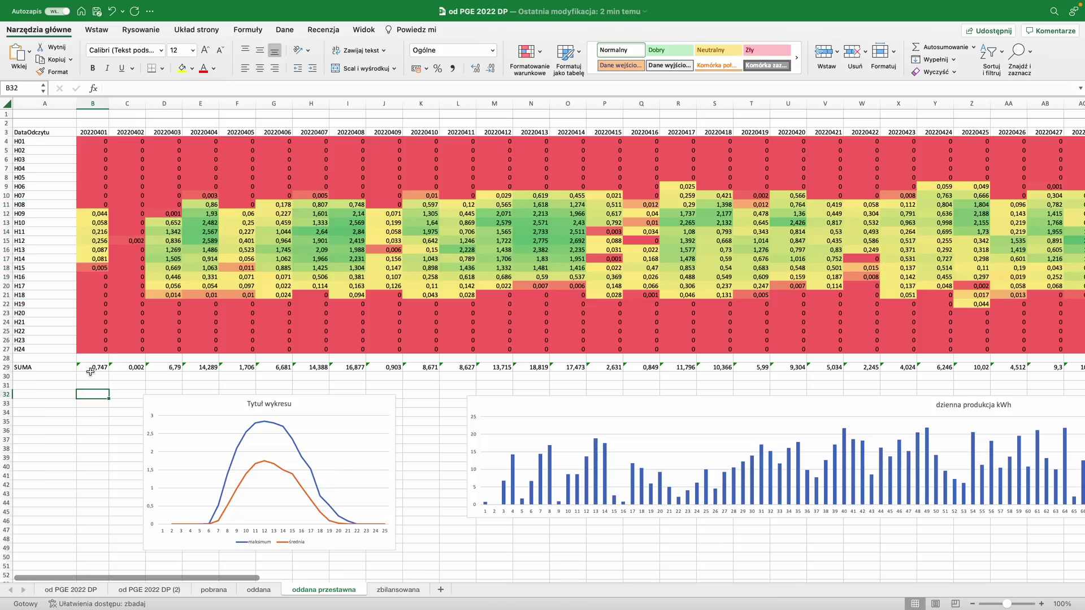
left_click(131, 369)
left_click(182, 368)
left_click(210, 369)
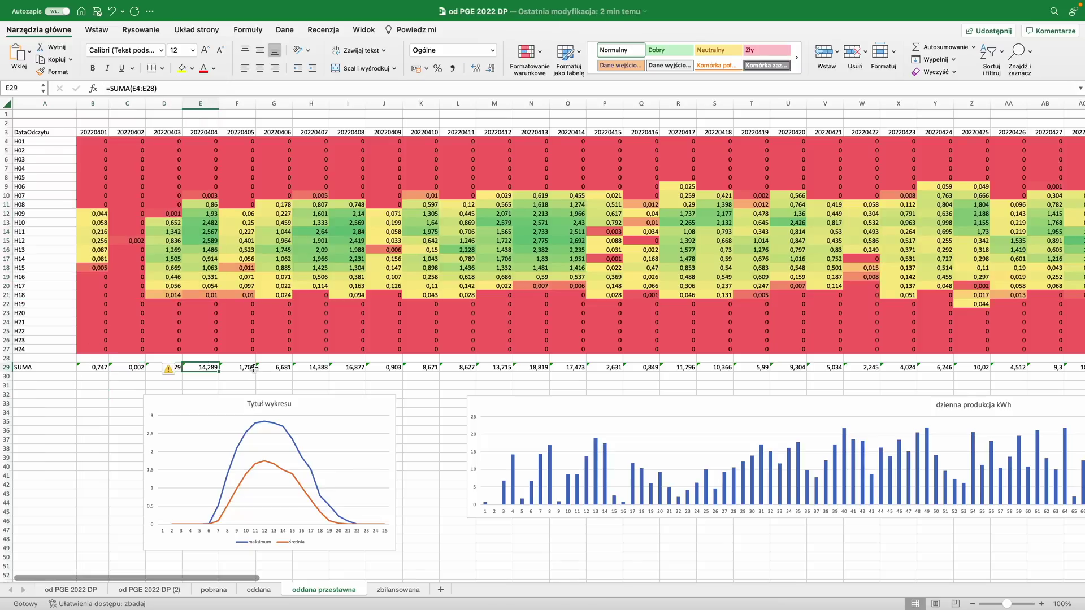
left_click(255, 368)
Step: Examine the dzienna produkcja kWh chart and the minimum, maksimum and średnia columns at the end of the oddana przestawna data
left_click_drag(228, 578, 319, 578)
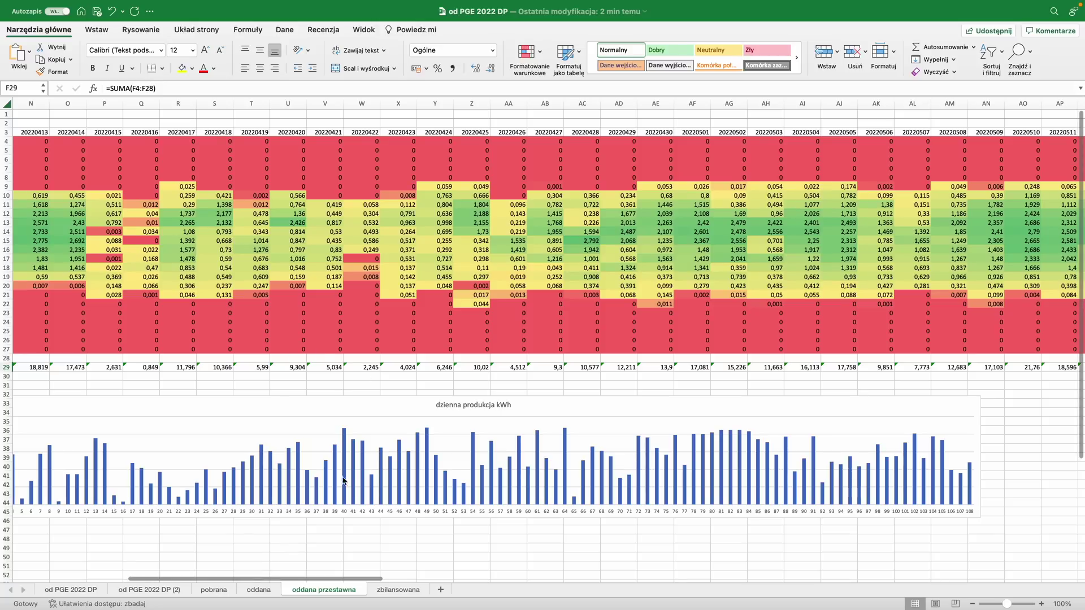
left_click_drag(276, 577, 230, 571)
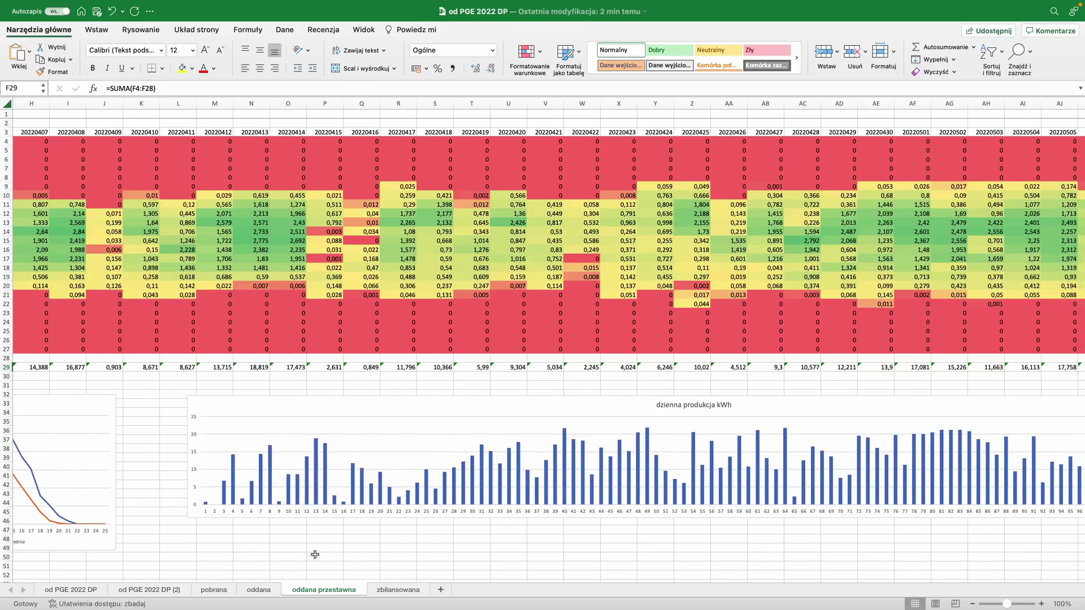
left_click_drag(267, 577, 989, 607)
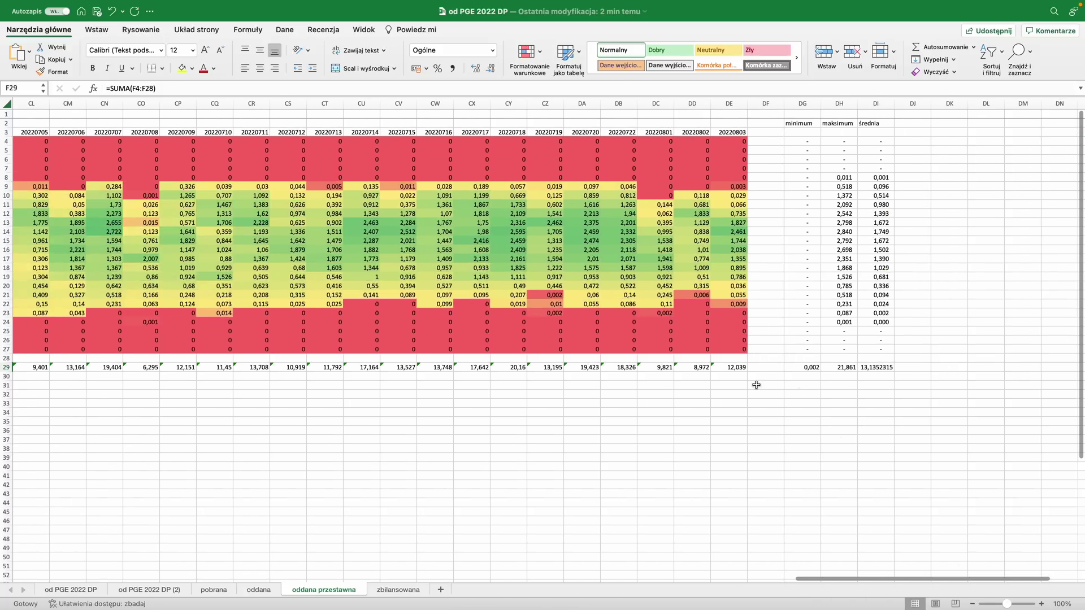
left_click(847, 368)
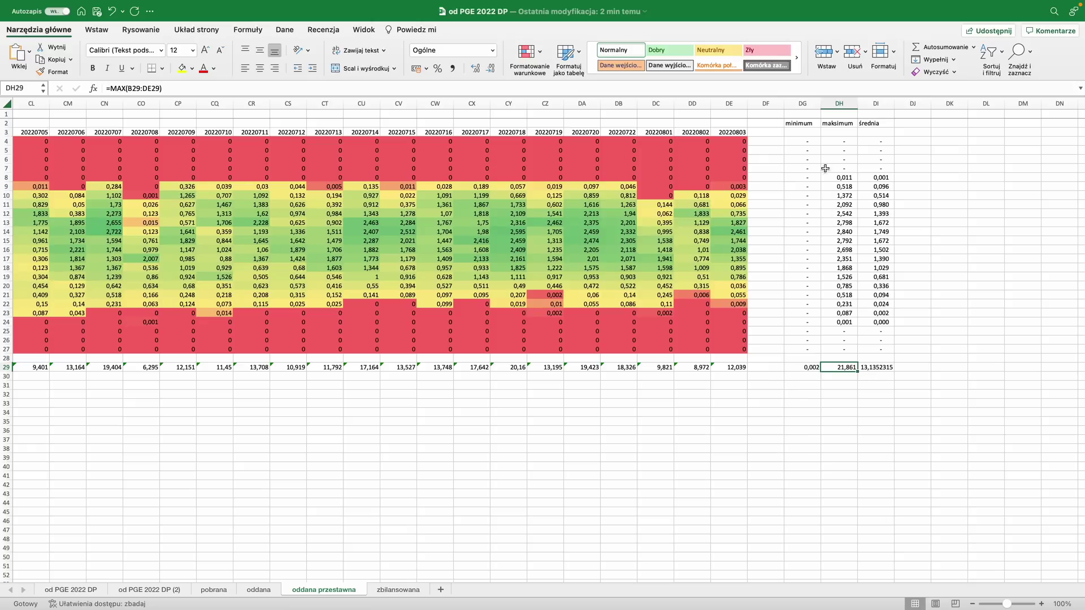
left_click_drag(840, 178, 869, 314)
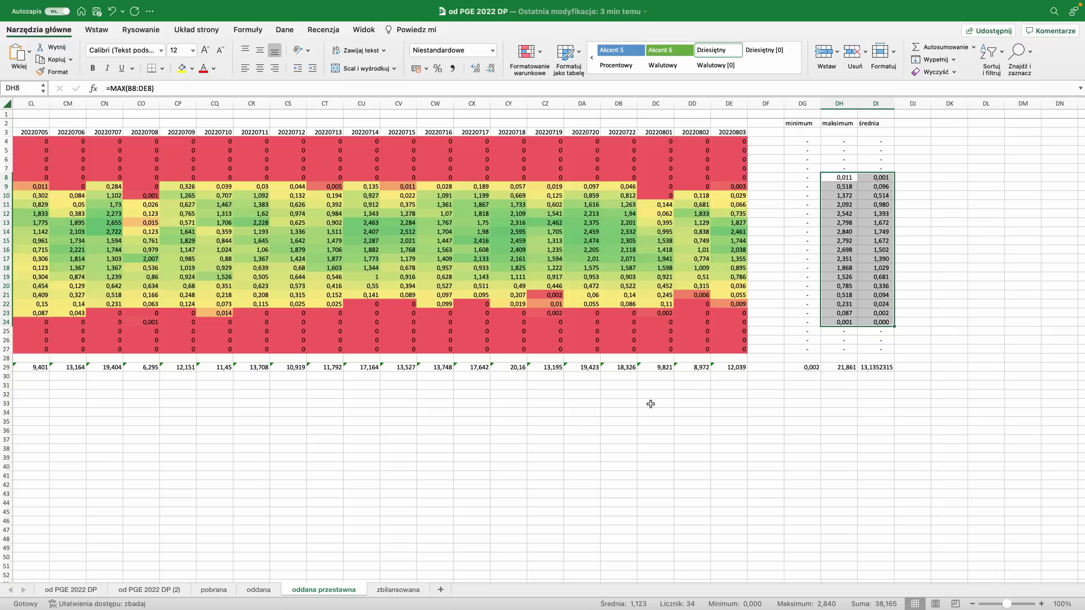
Step: Open the zbilansowana sheet and examine its balanced hourly values down to the minimum, maksimum and średnia rows
key("ctrl+Page_Down")
scroll(390, 348, "up", 5)
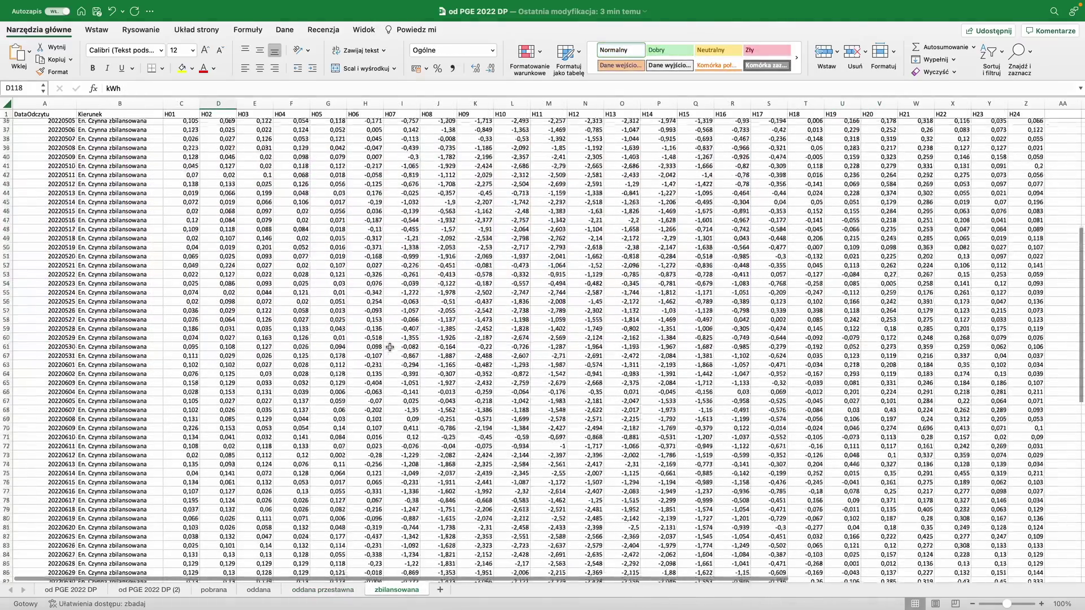
scroll(390, 347, "down", 3)
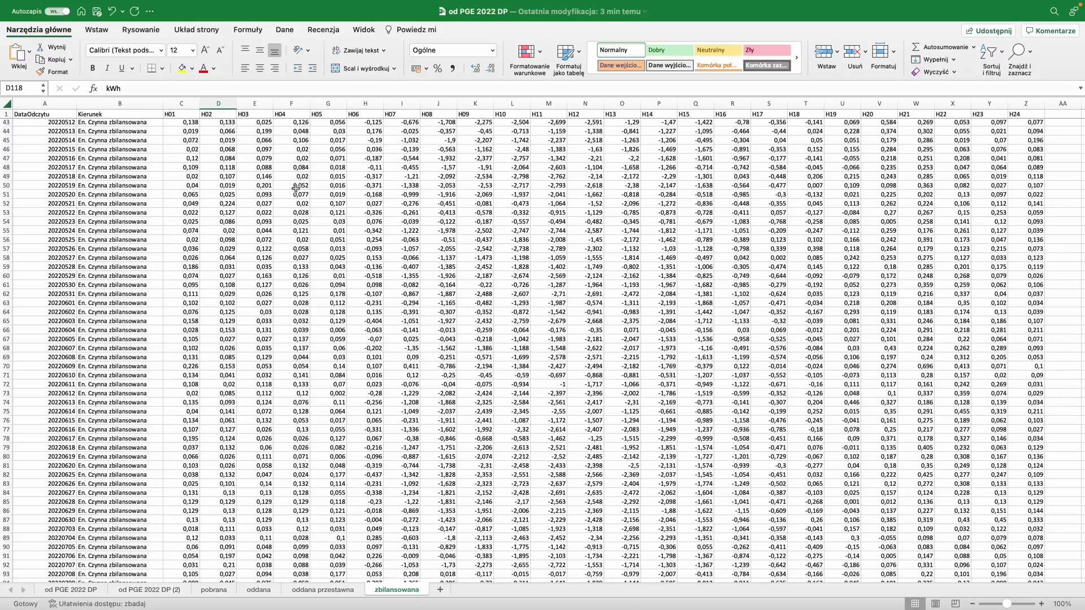
scroll(295, 189, "up", 10)
scroll(602, 272, "down", 15)
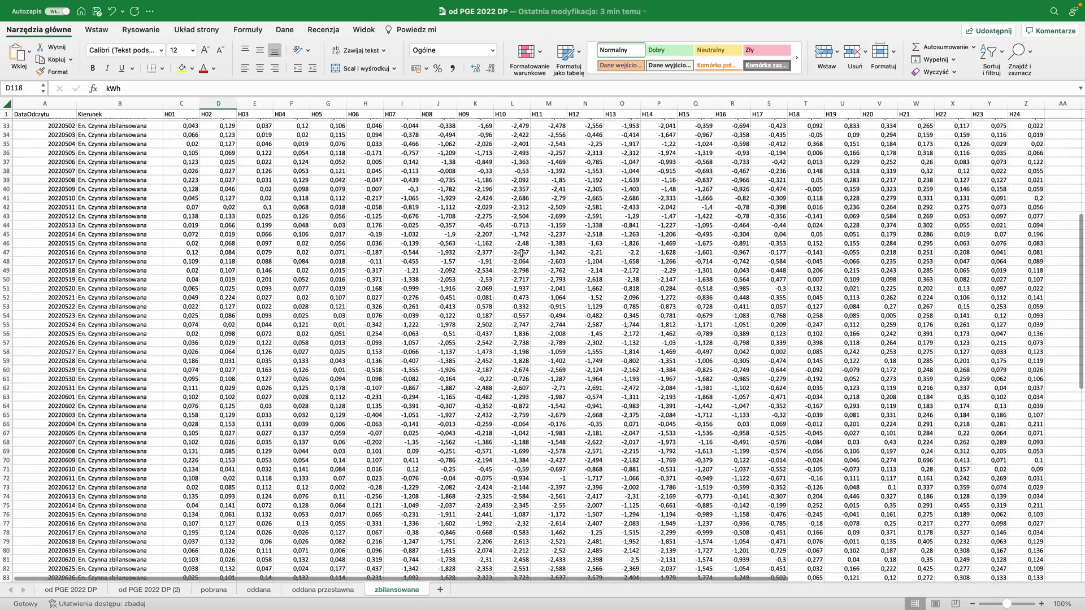
scroll(585, 302, "down", 10)
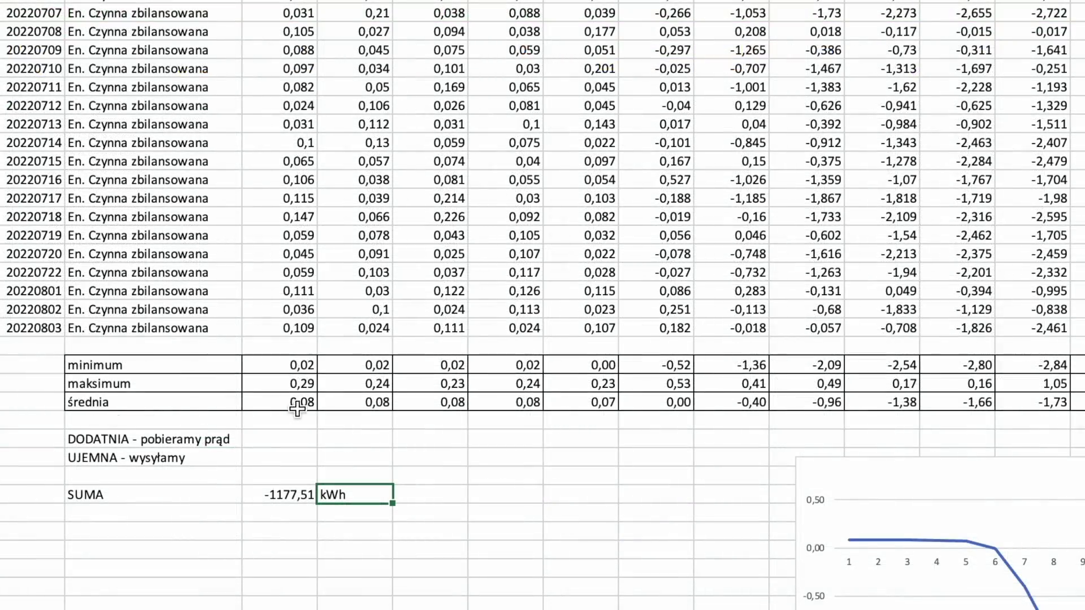
Step: Inspect the SUMA cell of the zbilansowana sheet and the hourly balances behind it, including the night values in the H01 column
left_click(275, 495)
left_click_drag(342, 31, 1042, 281)
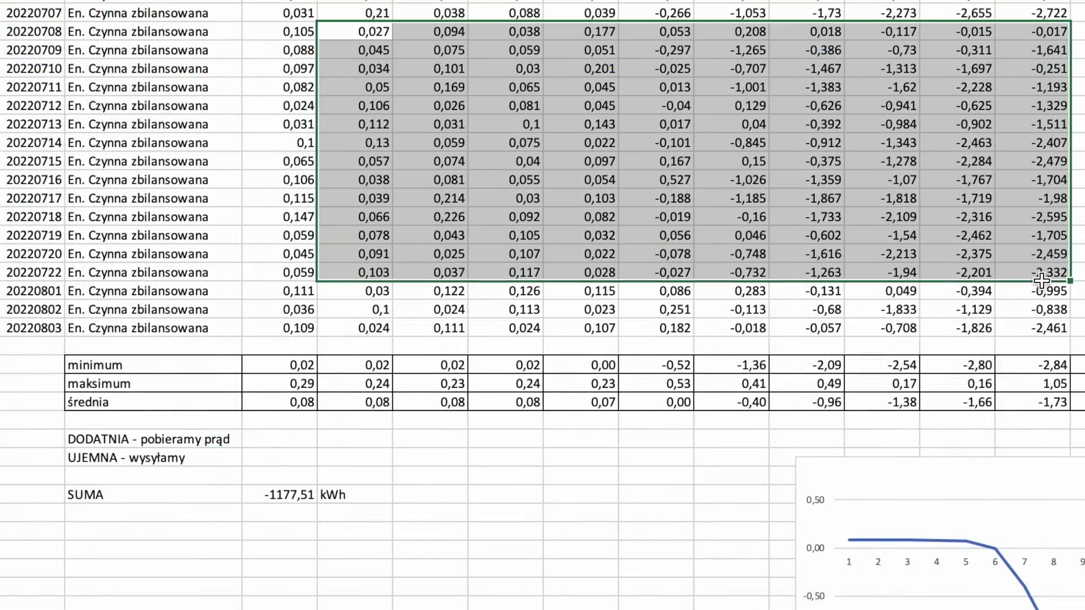
left_click(552, 494)
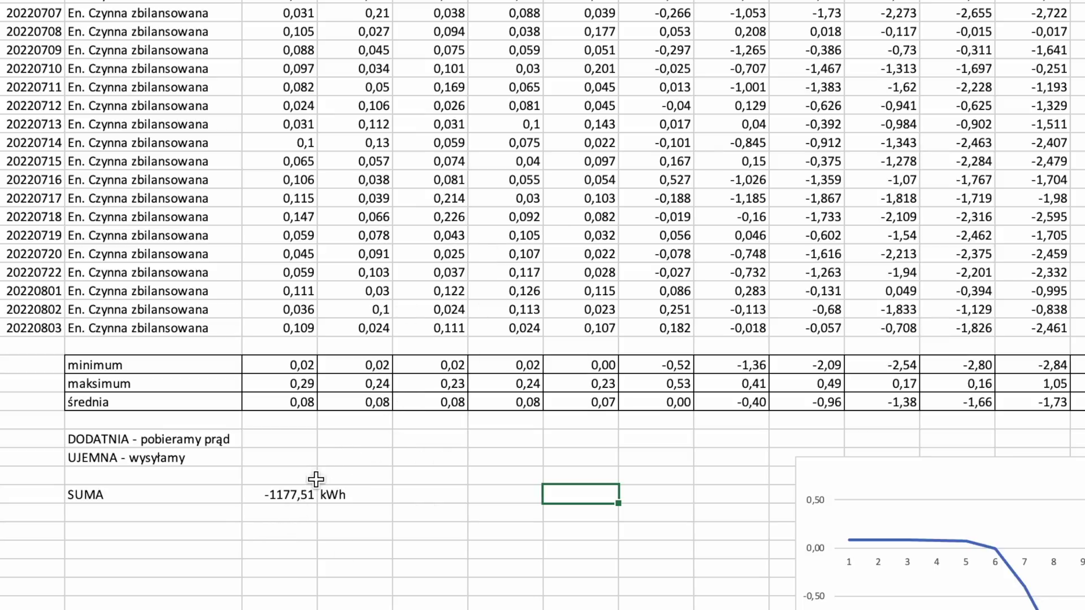
scroll(210, 163, "up", 3)
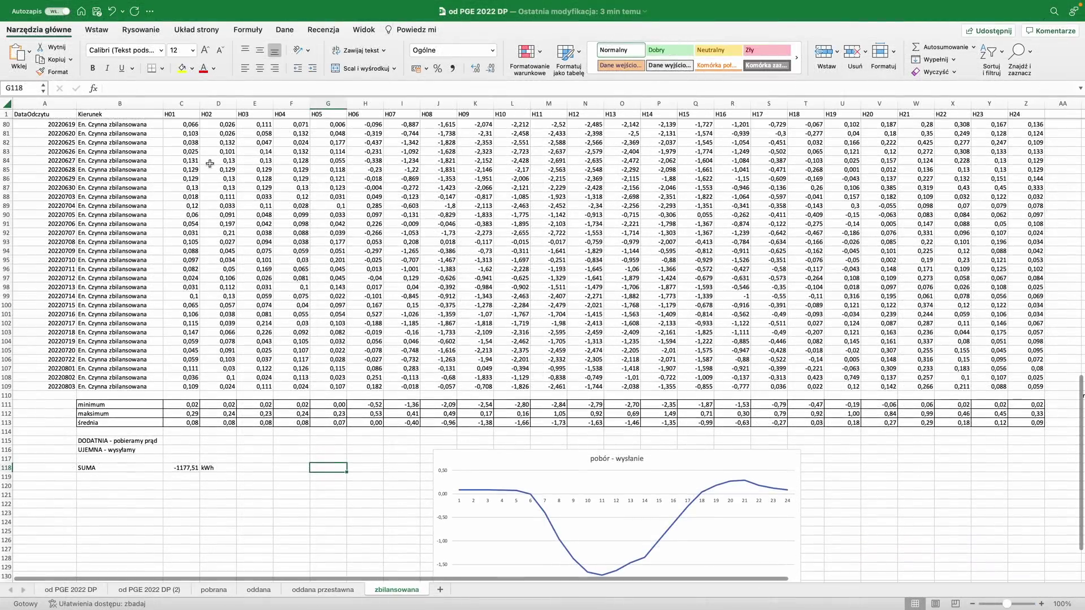
scroll(210, 163, "up", 5)
left_click_drag(181, 153, 179, 244)
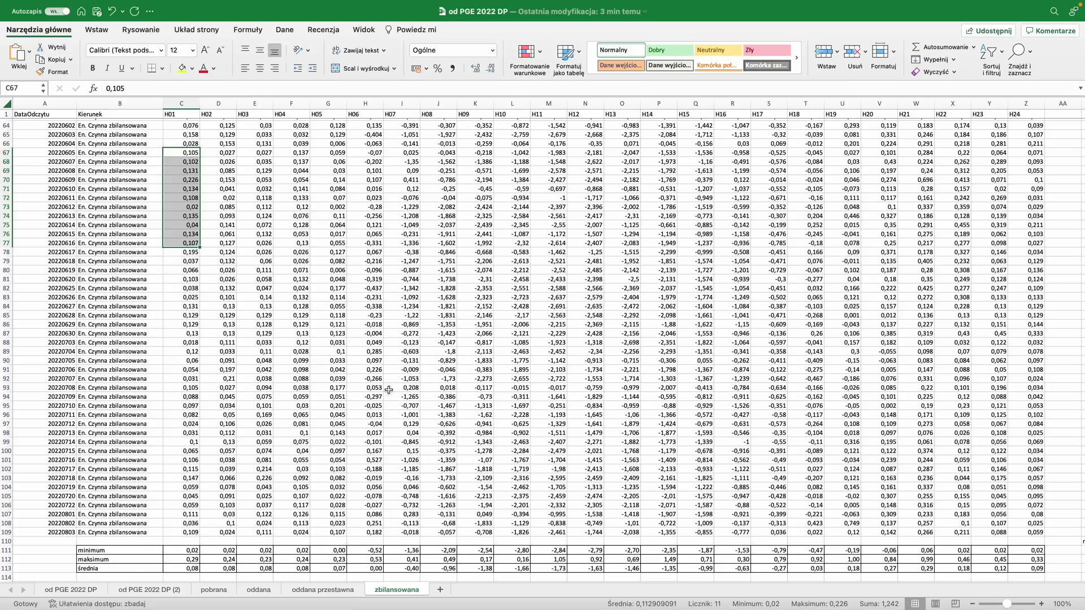
Step: Examine the summary rows and the pobór - wysłanie chart, inspecting its curve around hour 18 and in the evening
scroll(244, 464, "down", 4)
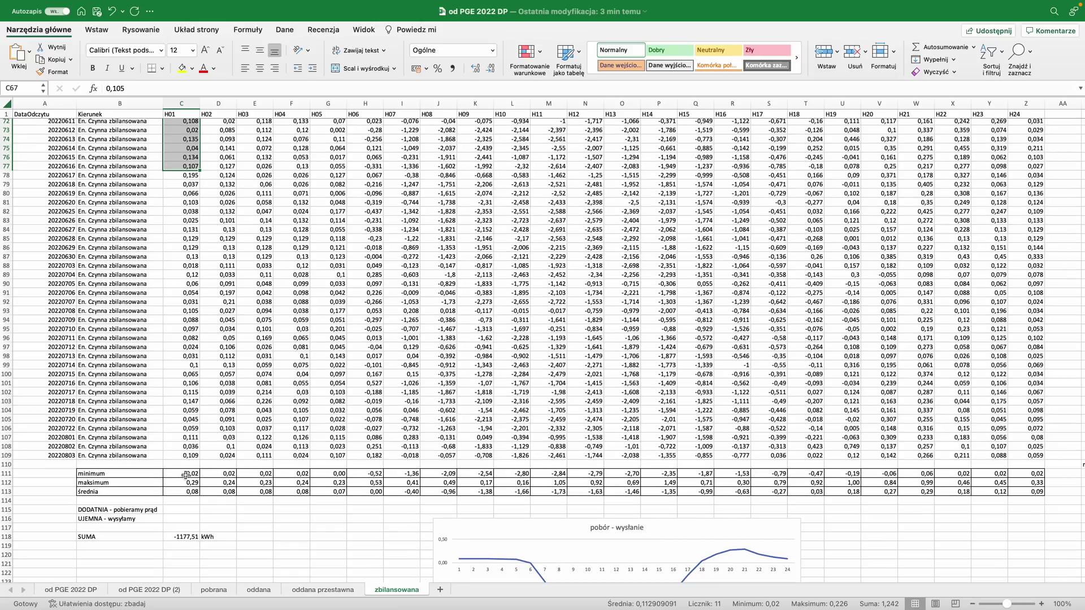
scroll(310, 493, "down", 9)
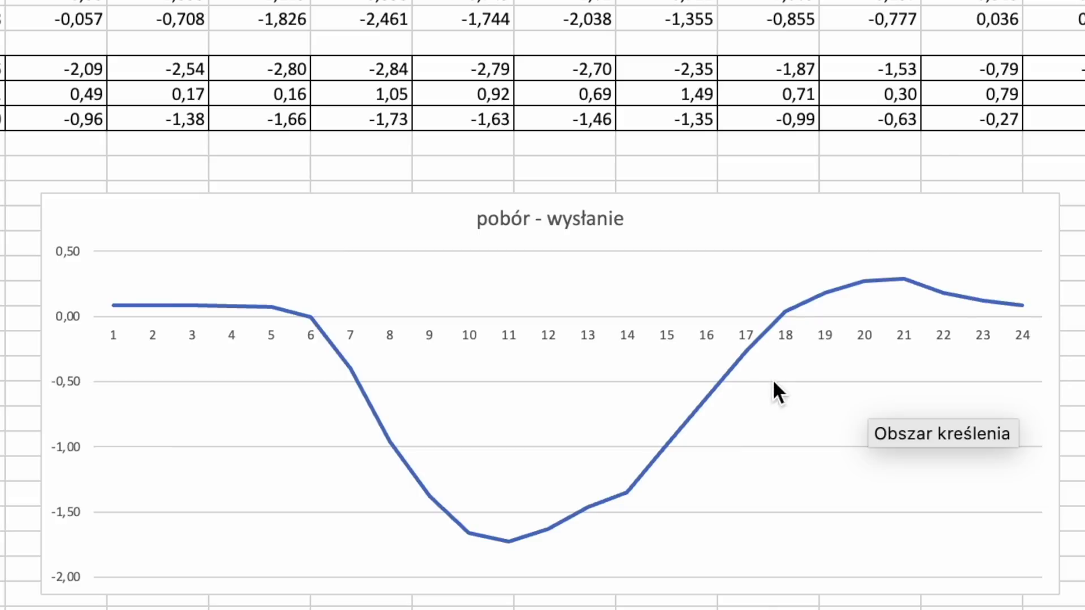
mouse_move(779, 315)
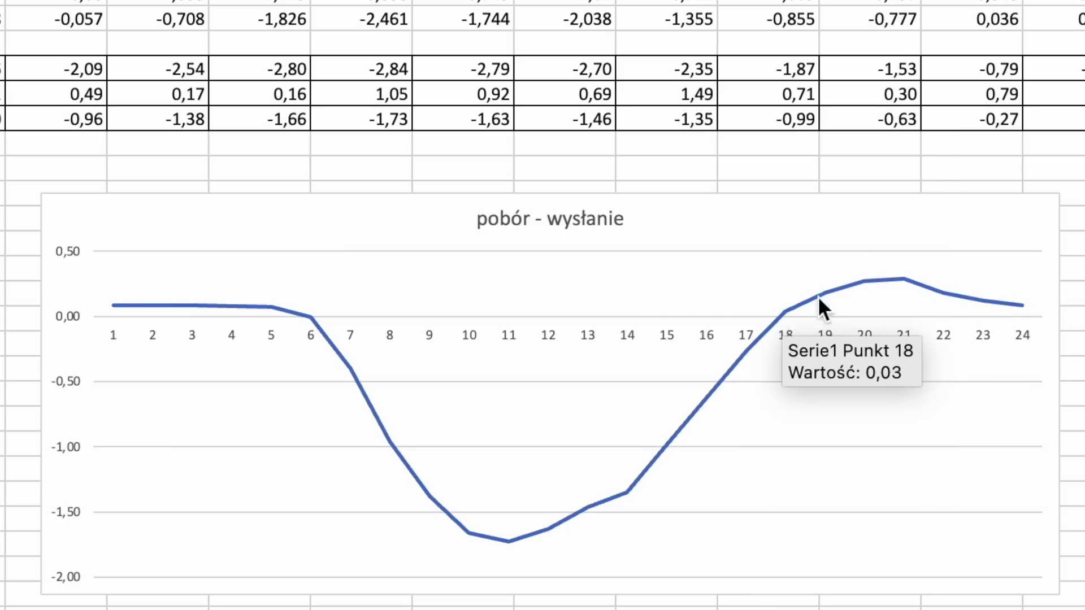
mouse_move(893, 274)
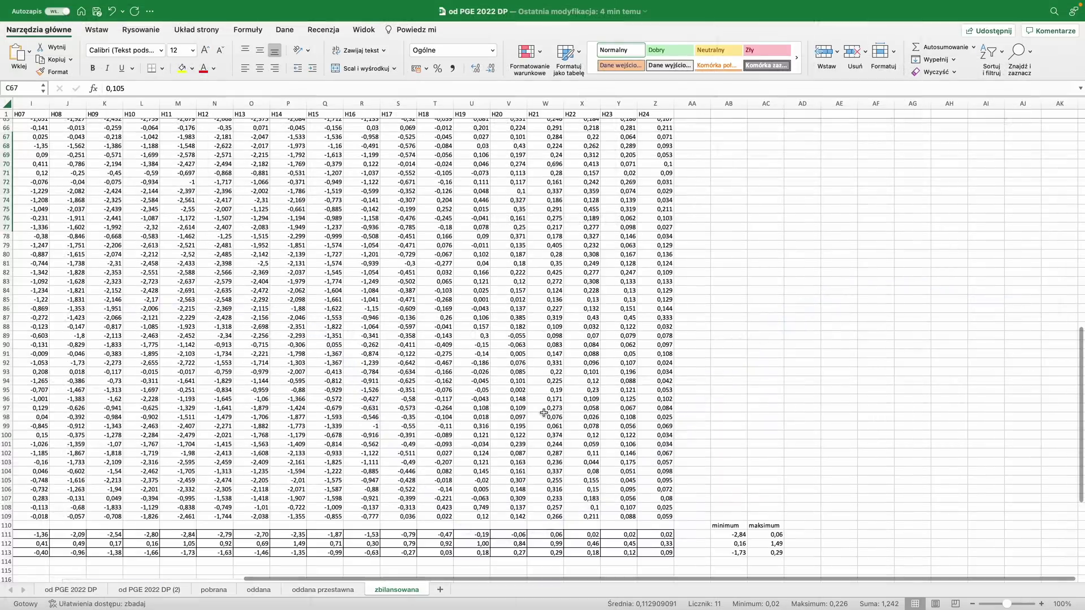
Step: Apply the green-yellow-red colour scale to the hourly values in C2:Z109 of the zbilansowana sheet
scroll(545, 414, "up", 10)
scroll(545, 414, "up", 5)
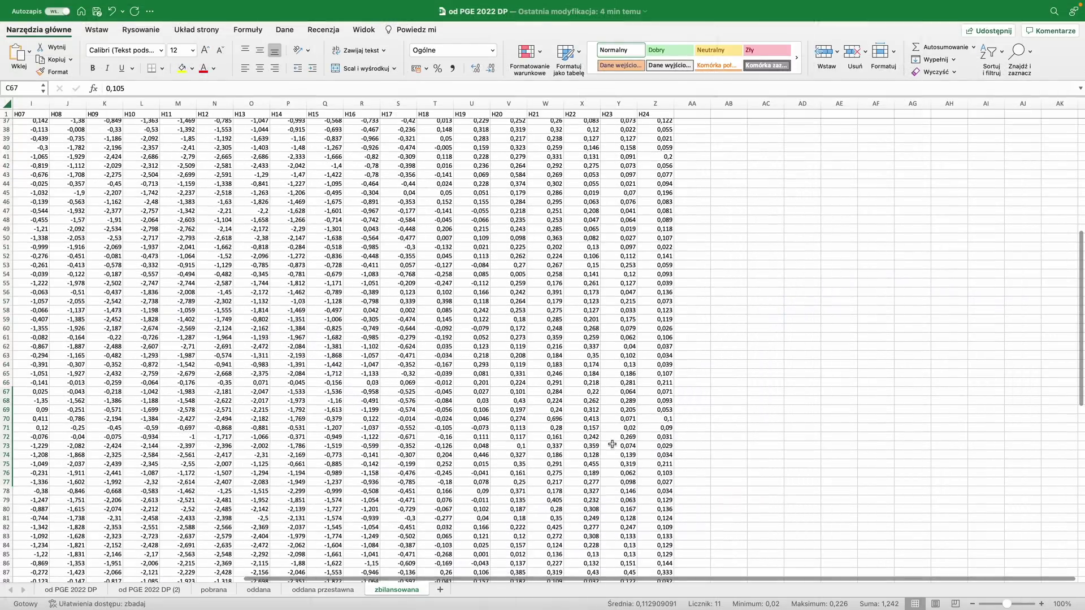
scroll(689, 490, "down", 15)
left_click_drag(664, 426, 180, 123)
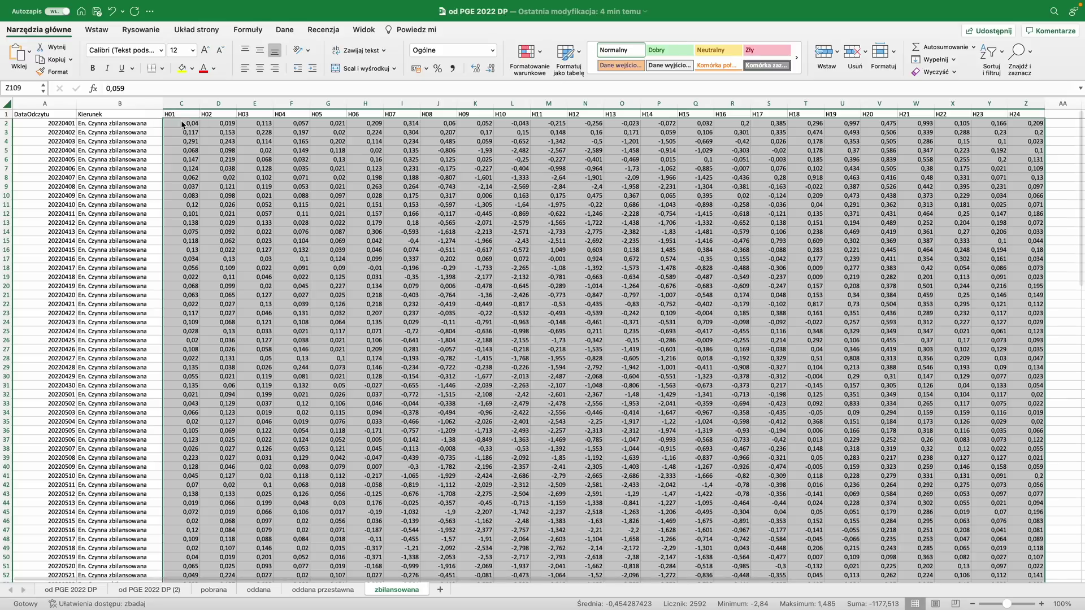
left_click(542, 54)
mouse_move(605, 120)
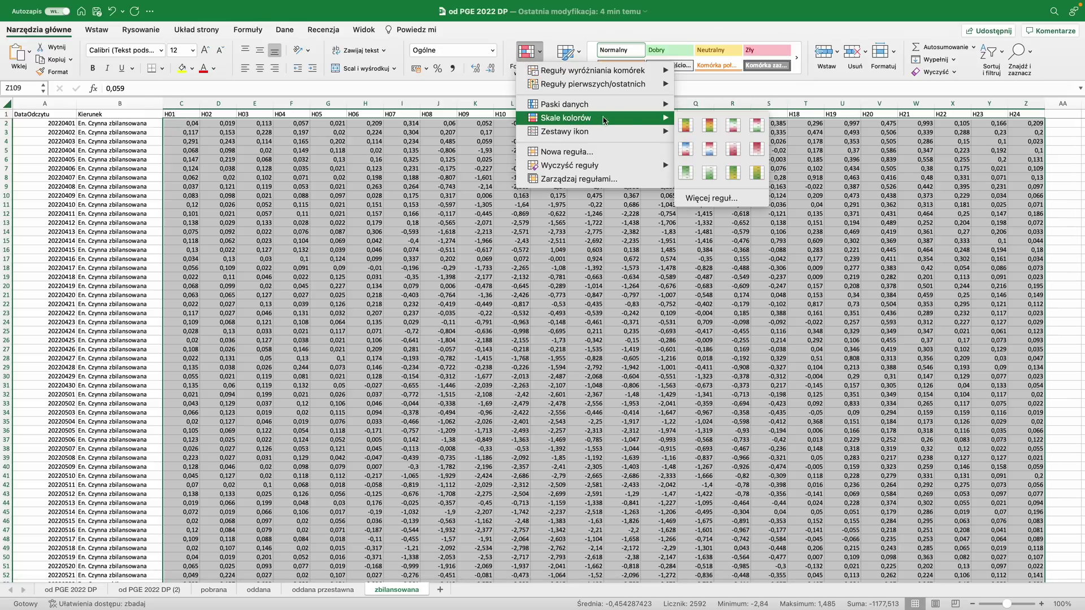
left_click(686, 125)
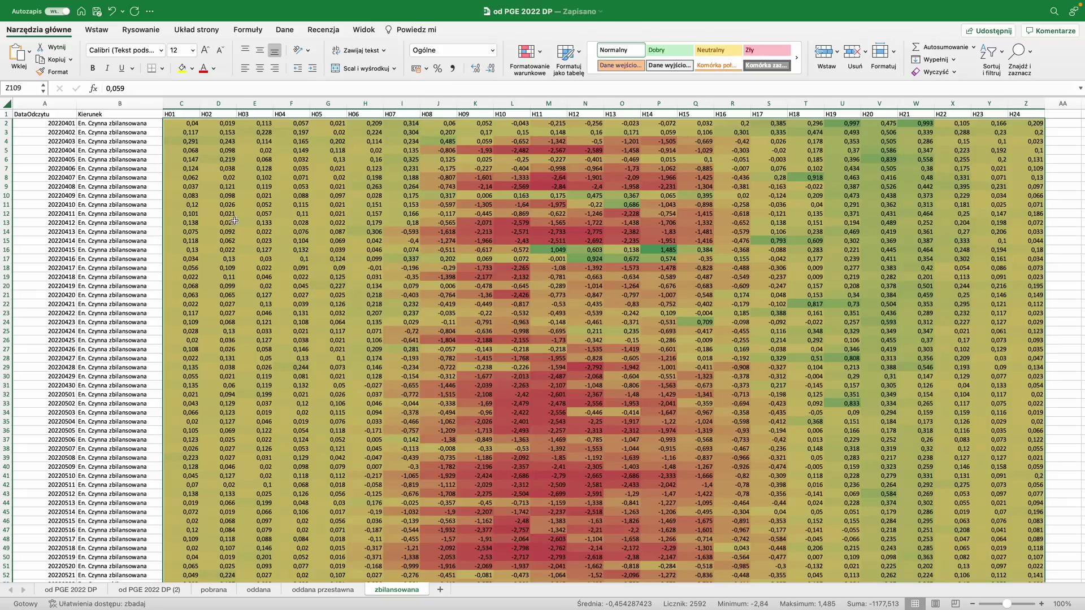
Step: Apply the reversed red-yellow-green colour scale to the hourly values in C2:Z109 so negative balances turn green, and deselect the range
left_click(536, 54)
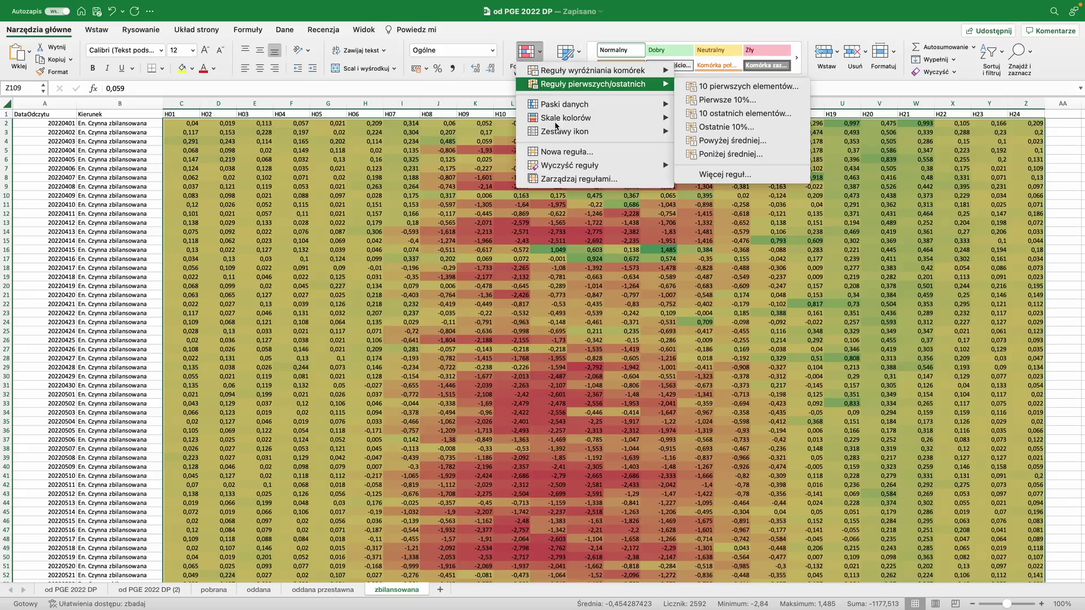
mouse_move(562, 133)
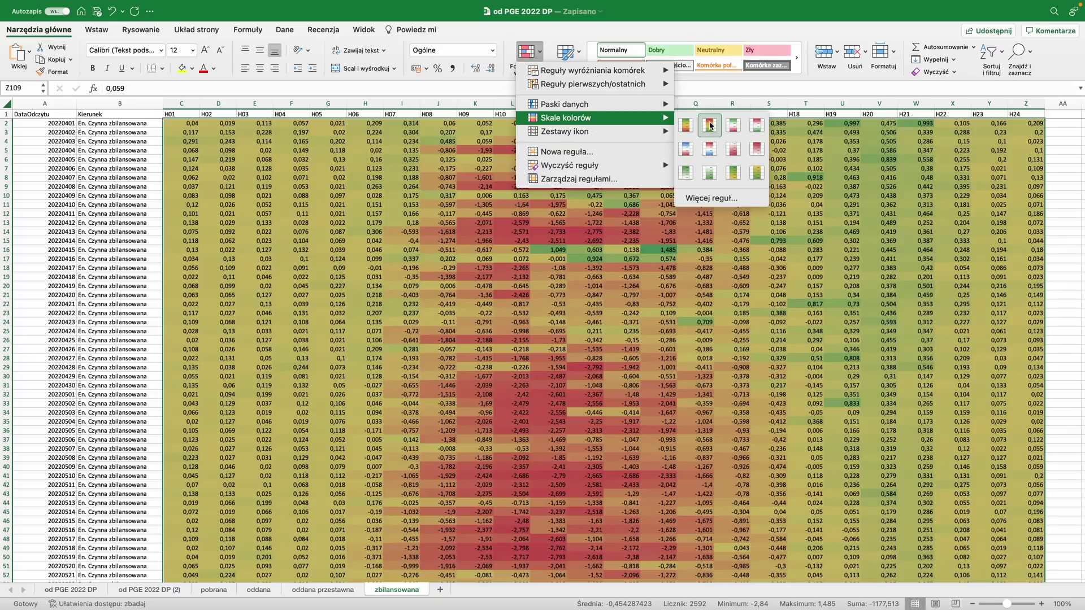
left_click(711, 127)
left_click(378, 223)
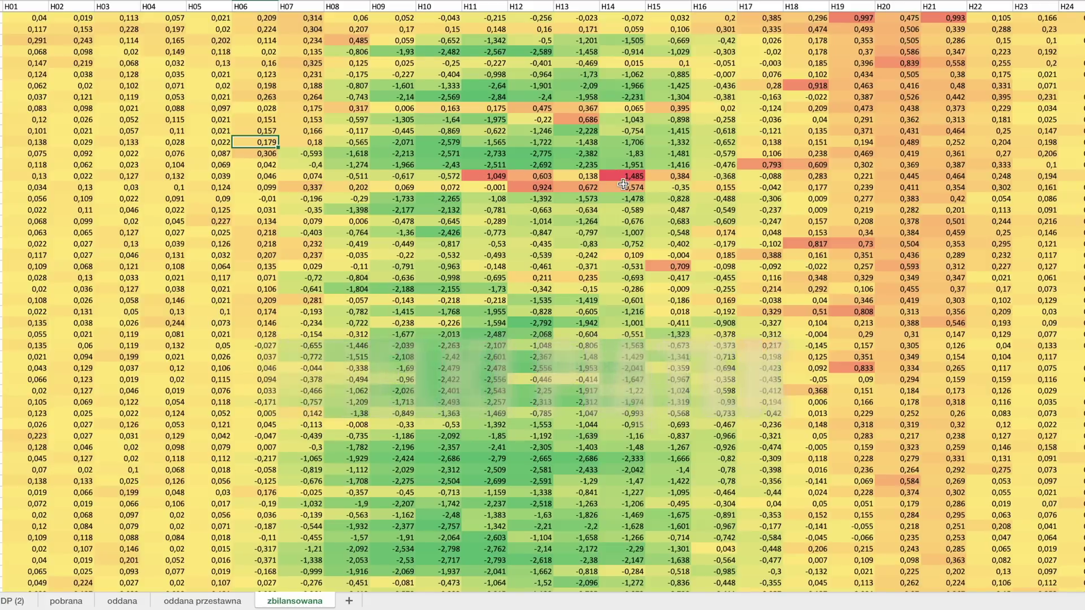
Step: Examine the recoloured zbilansowana values by hour and day, down to the summary rows
scroll(615, 203, "down", 1)
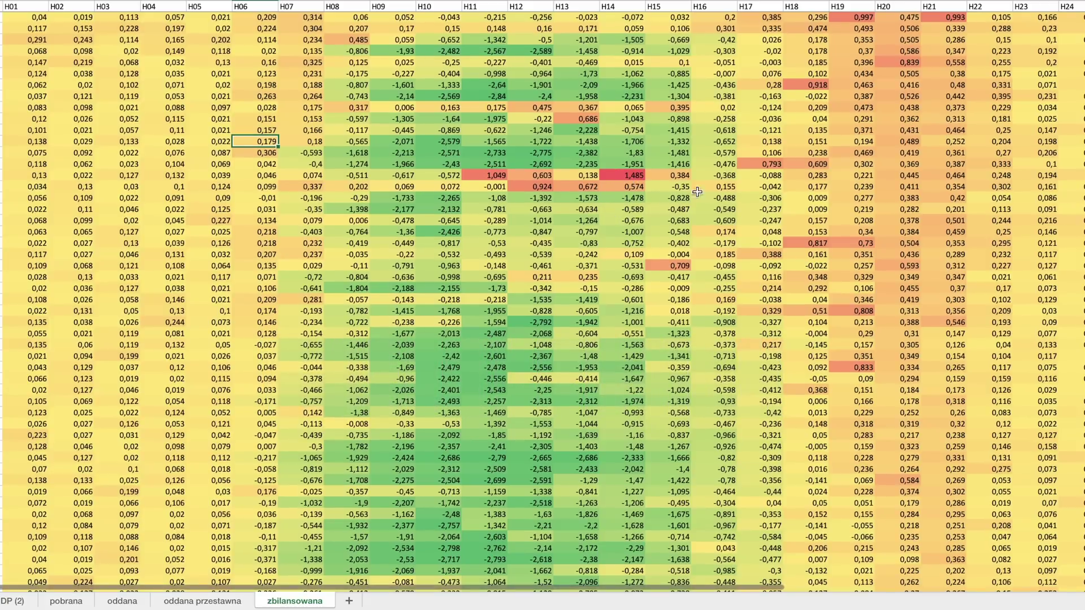
scroll(613, 208, "down", 13)
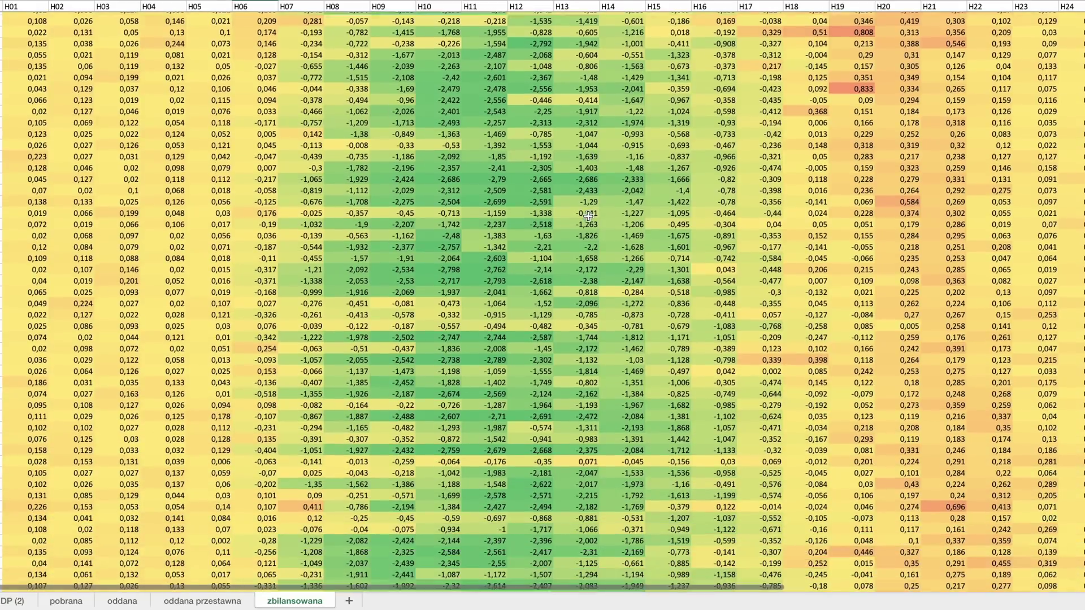
scroll(585, 212, "down", 10)
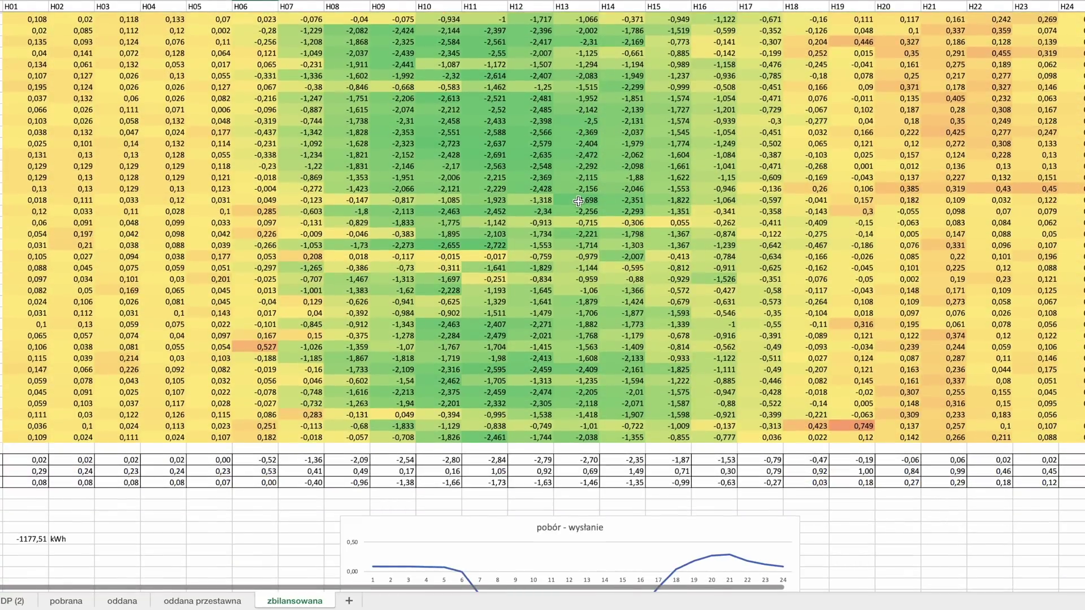